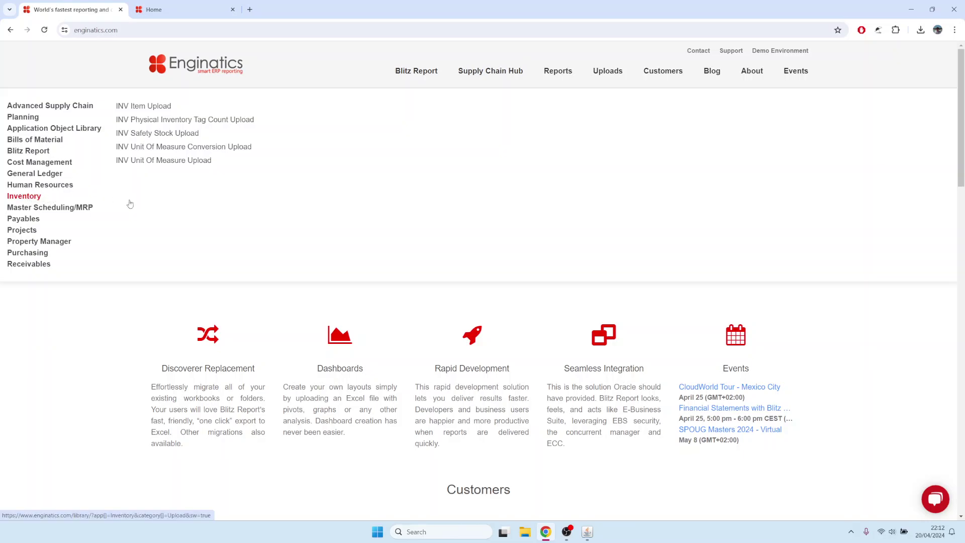
# Open the INV Item Upload page and examine its description of item creation options and the sample upload spreadsheet.
pyautogui.click(145, 108)
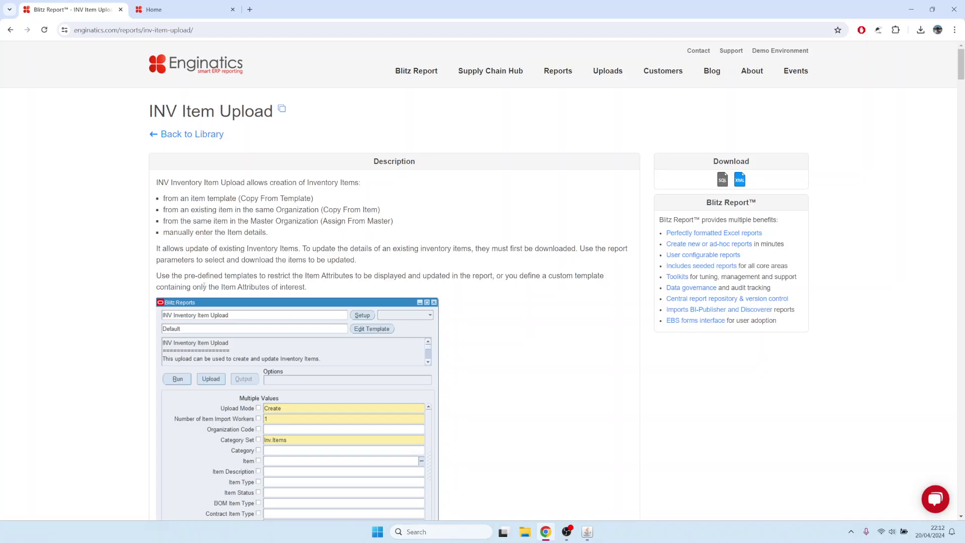
pyautogui.scroll(-4, 371, 250)
pyautogui.scroll(-2, 352, 236)
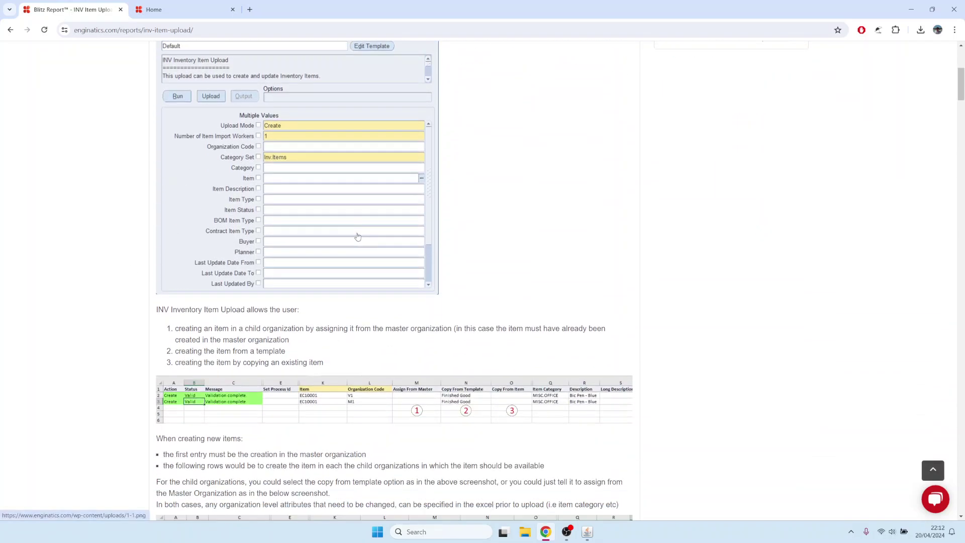
pyautogui.scroll(3, 316, 223)
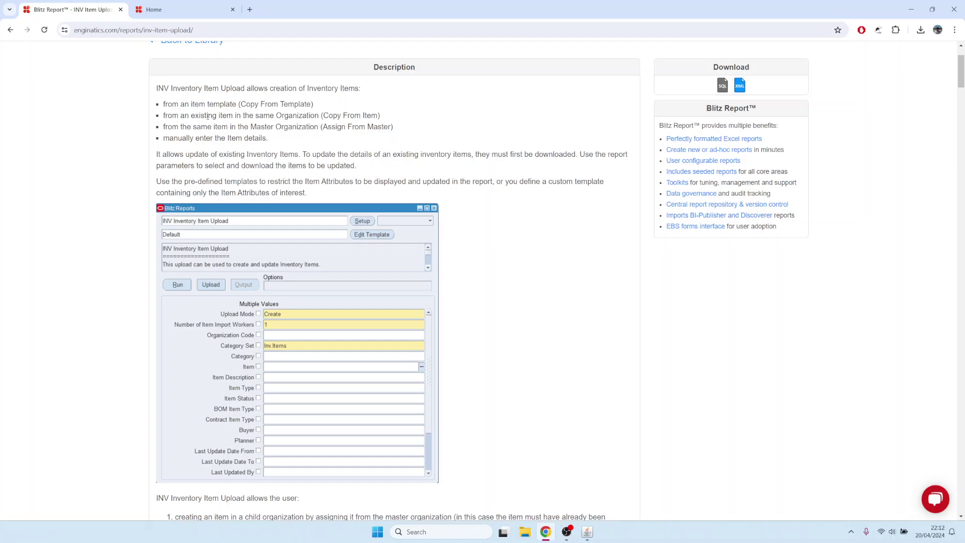
pyautogui.moveTo(207, 115); pyautogui.dragTo(243, 123)
pyautogui.click(259, 123)
pyautogui.scroll(-2, 282, 150)
pyautogui.scroll(-2, 286, 196)
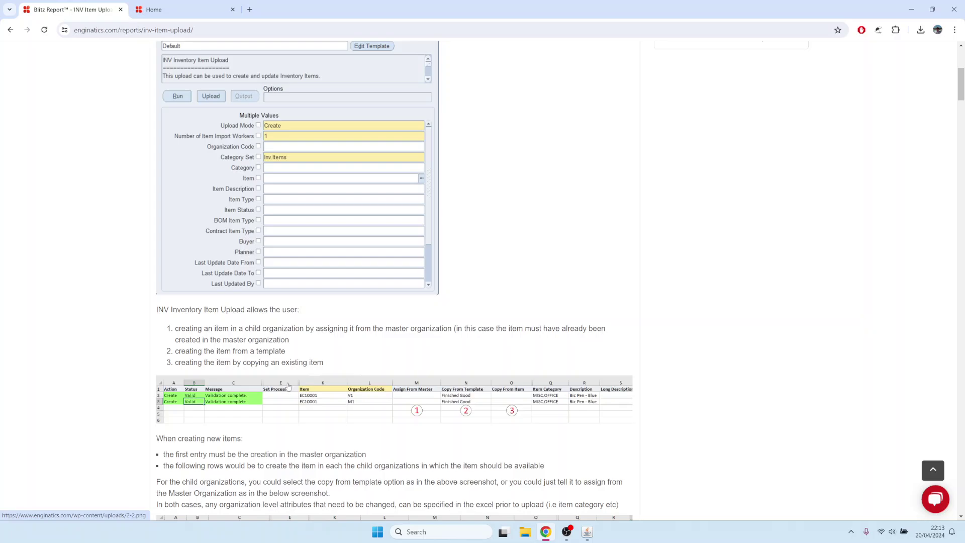
# Switch to Oracle Applications, open Blitz Report from the Inventory navigator and look through the templates for INV Item Upload.
pyautogui.click(587, 532)
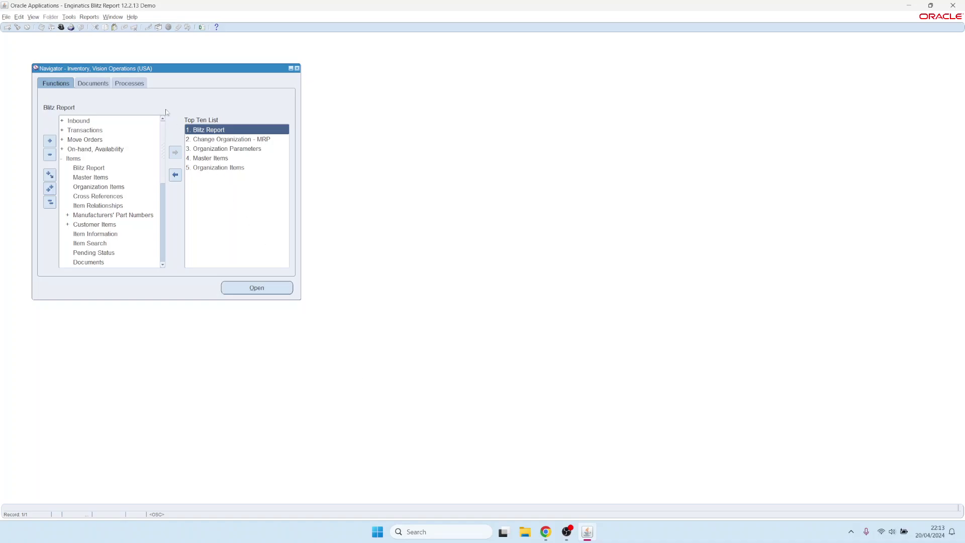
pyautogui.doubleClick(212, 129)
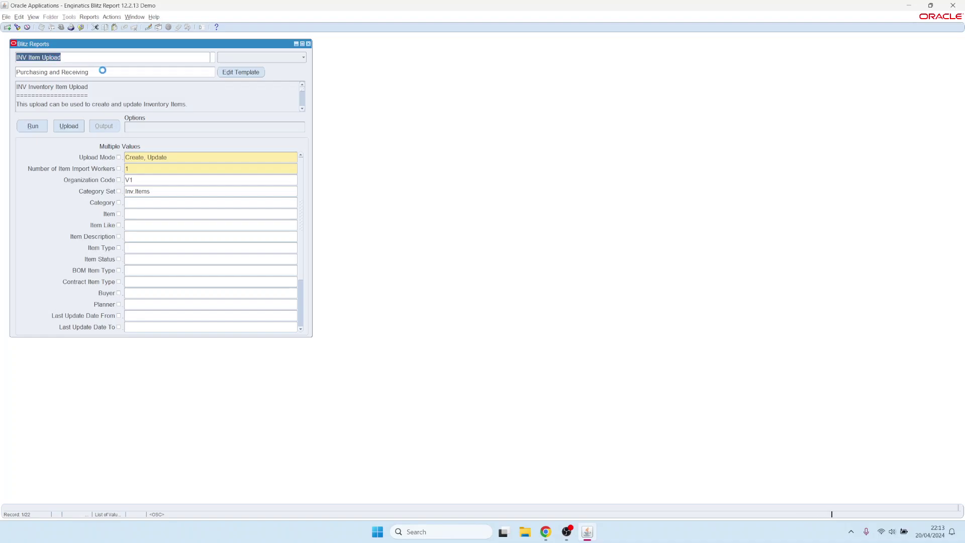
pyautogui.click(109, 73)
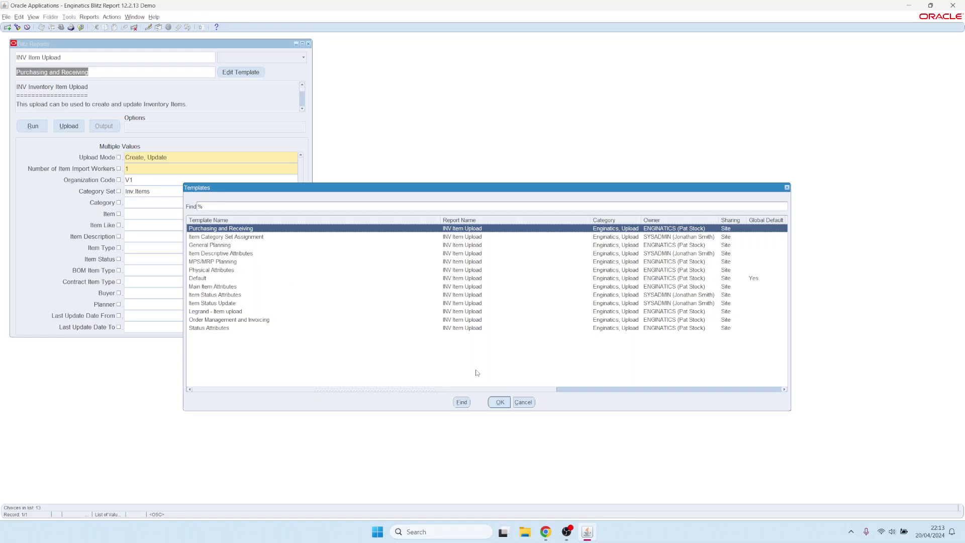
pyautogui.click(526, 398)
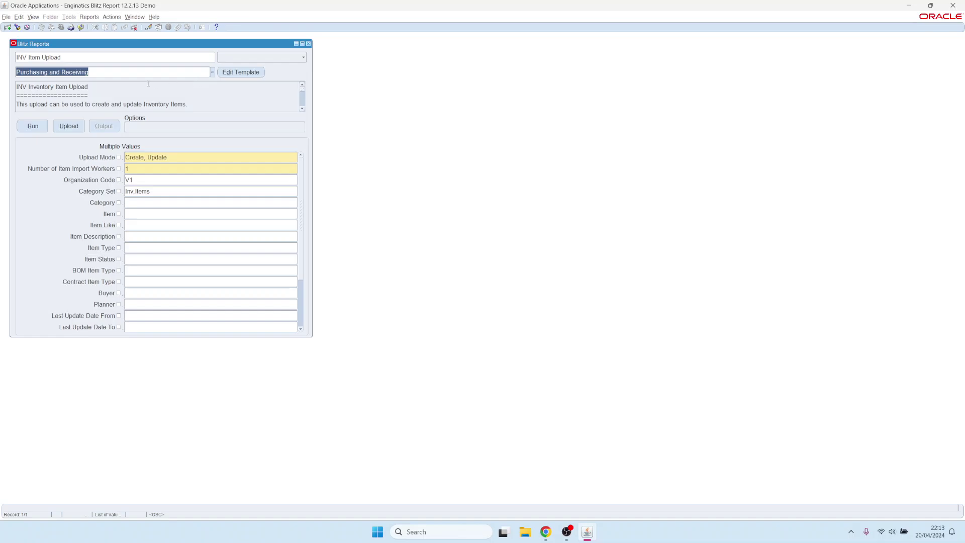
# Clear the template selection and open a new template for editing to examine its item attribute columns.
pyautogui.press('BackSpace')
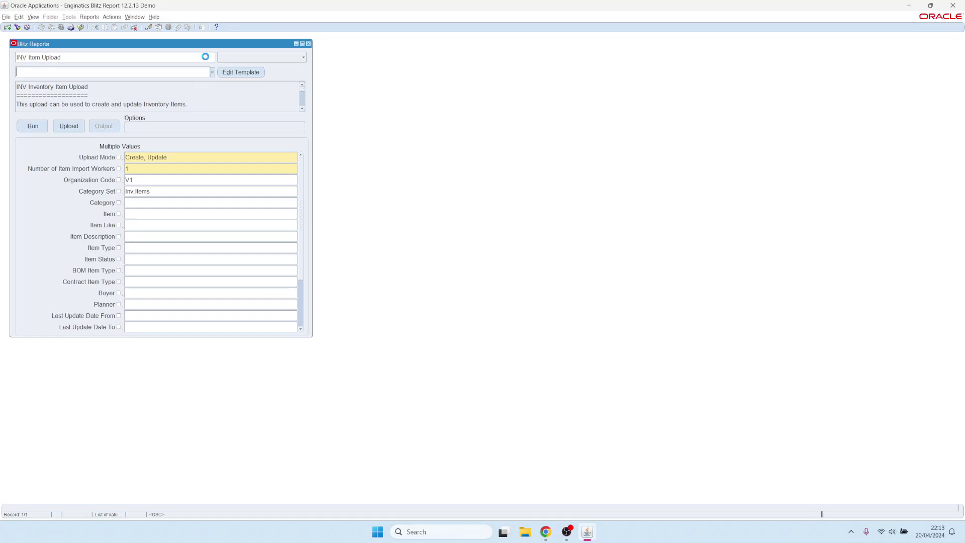
pyautogui.click(246, 72)
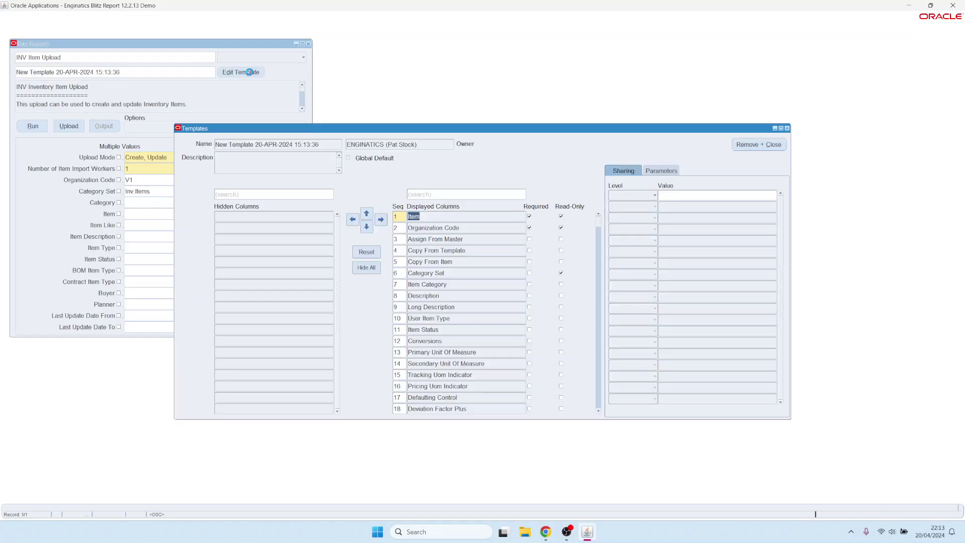
pyautogui.click(462, 331)
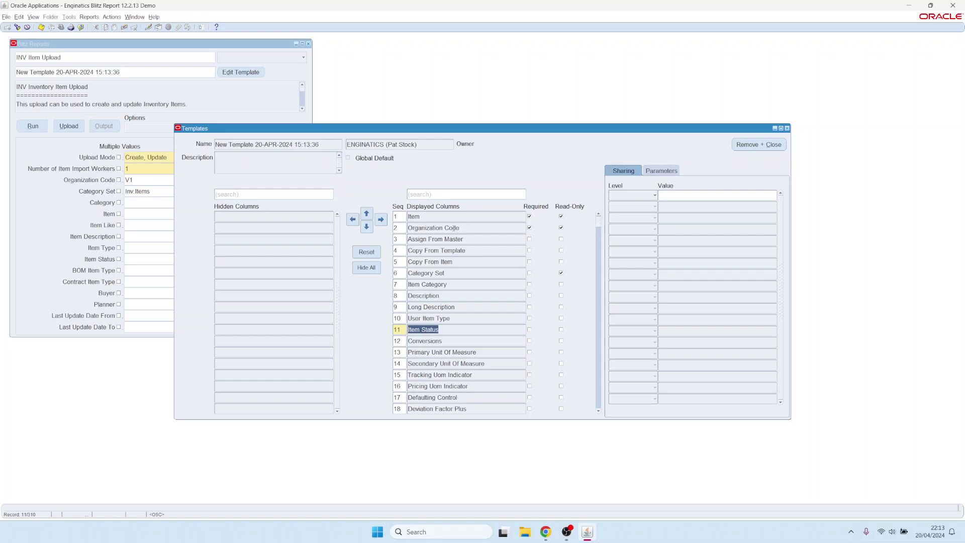
# Load the Purchasing and Receiving template in the template editor and close the editor.
pyautogui.click(298, 144)
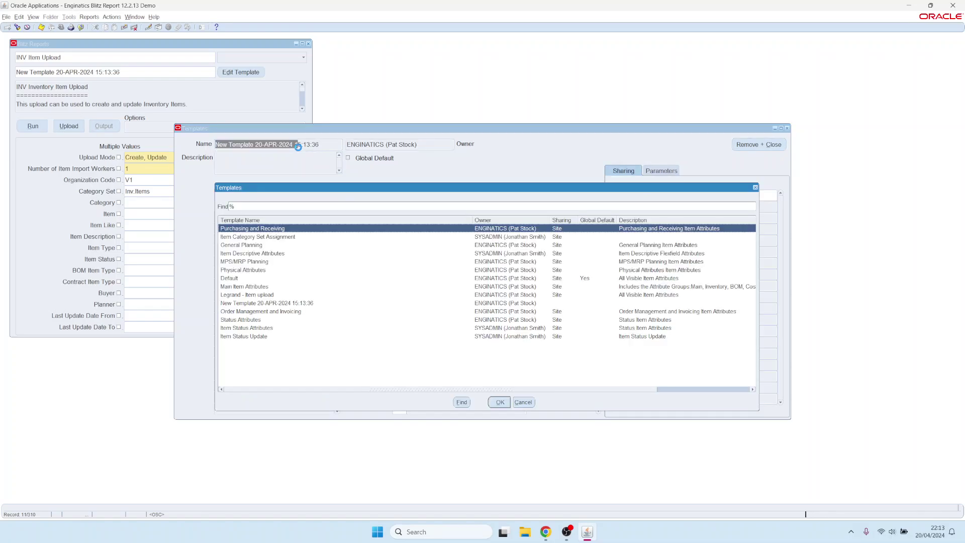
pyautogui.press('Down')
pyautogui.press('Up')
pyautogui.press('Escape')
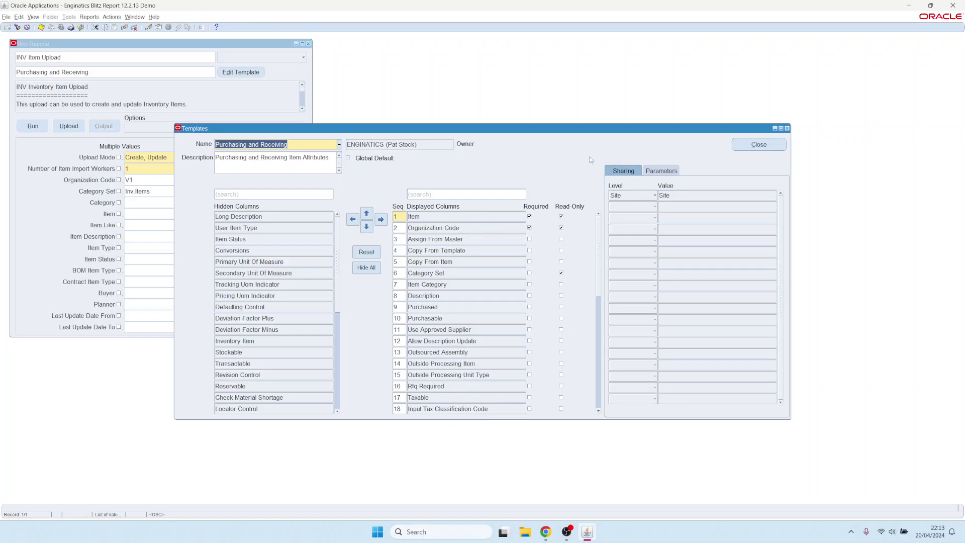
pyautogui.click(749, 143)
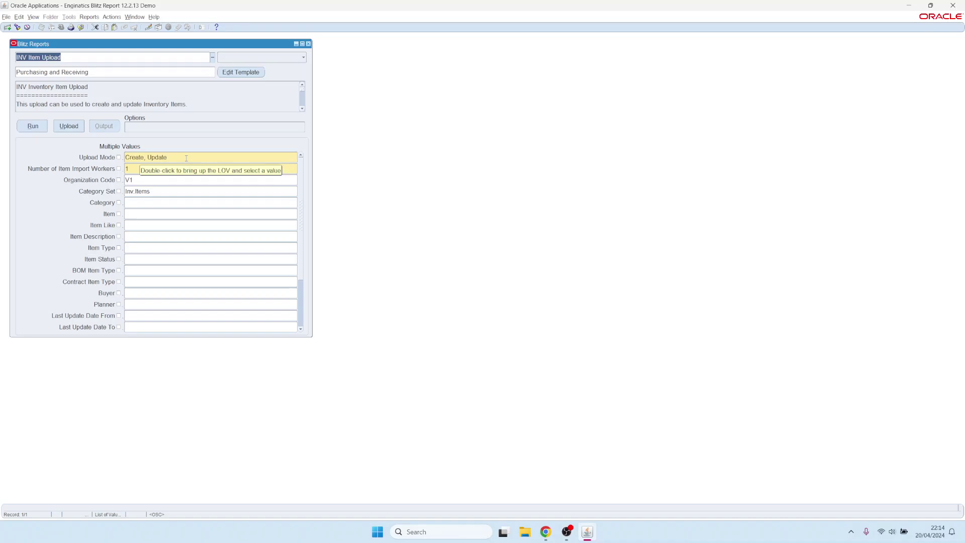
# Set the Upload Mode to Create and run the INV Item Upload to generate its Excel upload sheet.
pyautogui.click(186, 159)
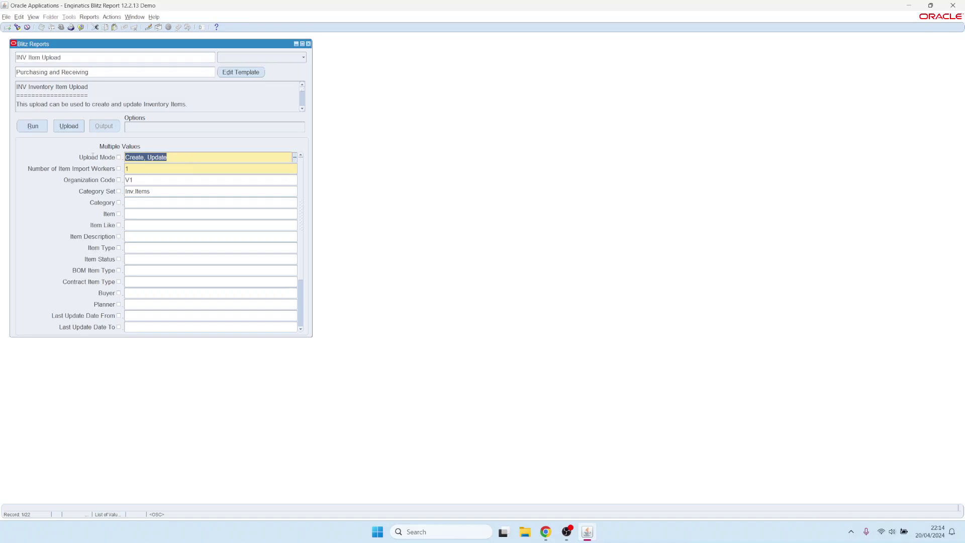
pyautogui.click(179, 157)
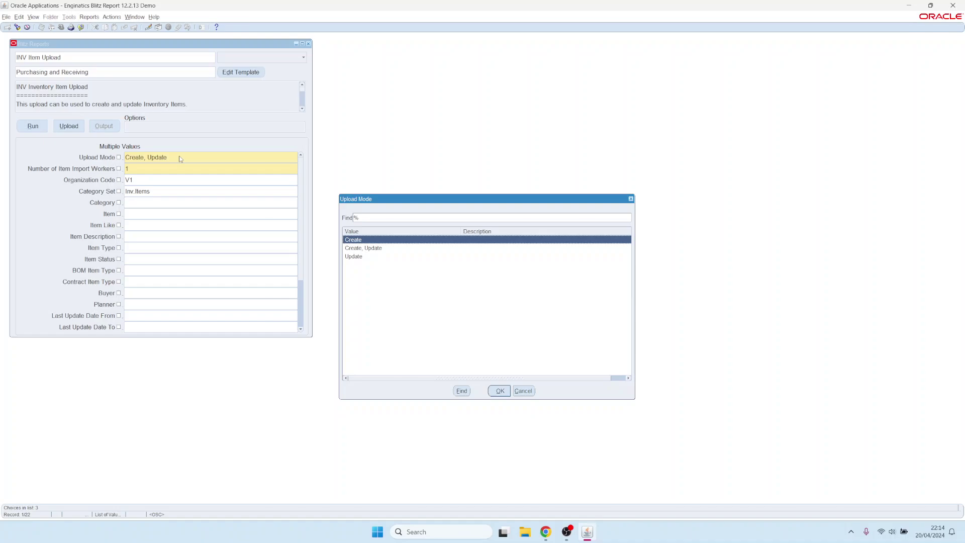
pyautogui.press('Down')
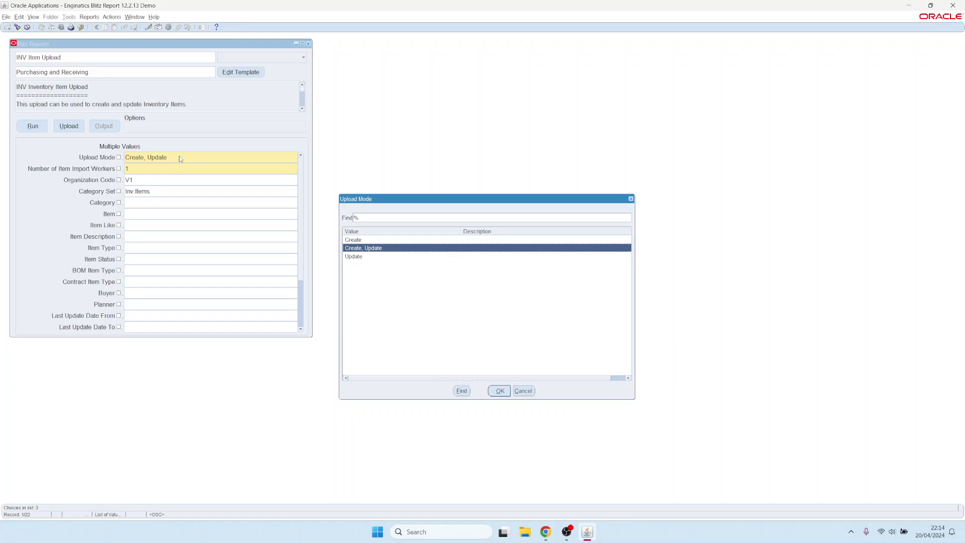
pyautogui.press('Down')
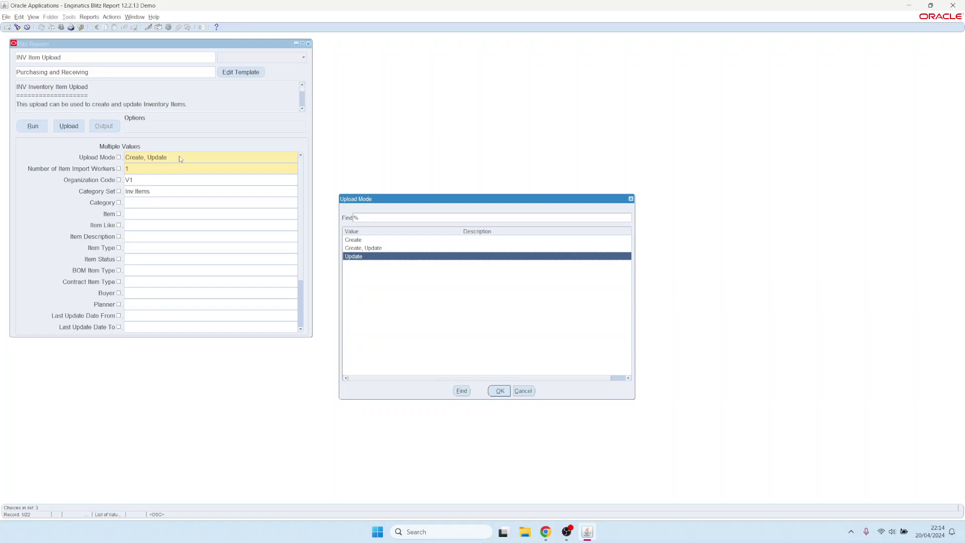
pyautogui.press('Up')
pyautogui.press('Up')
pyautogui.press('Return')
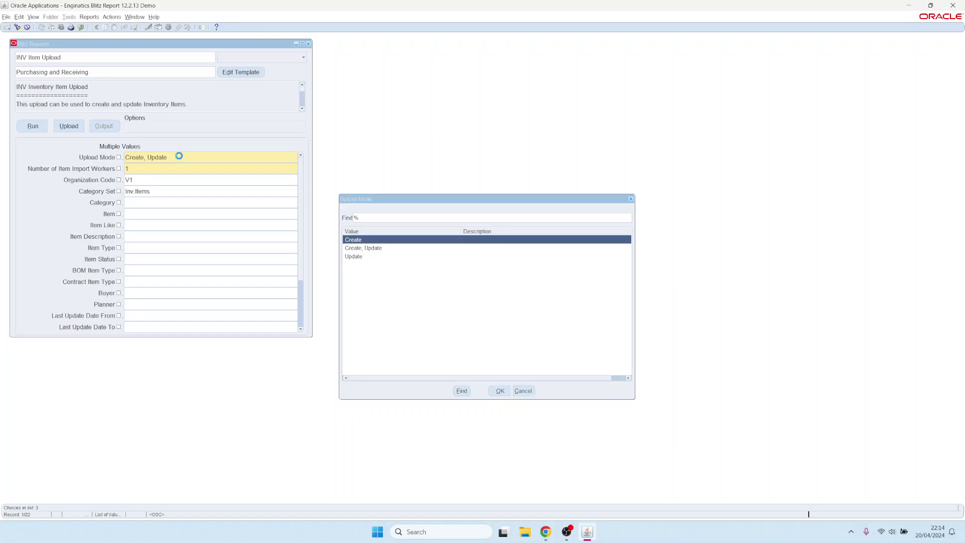
pyautogui.click(146, 180)
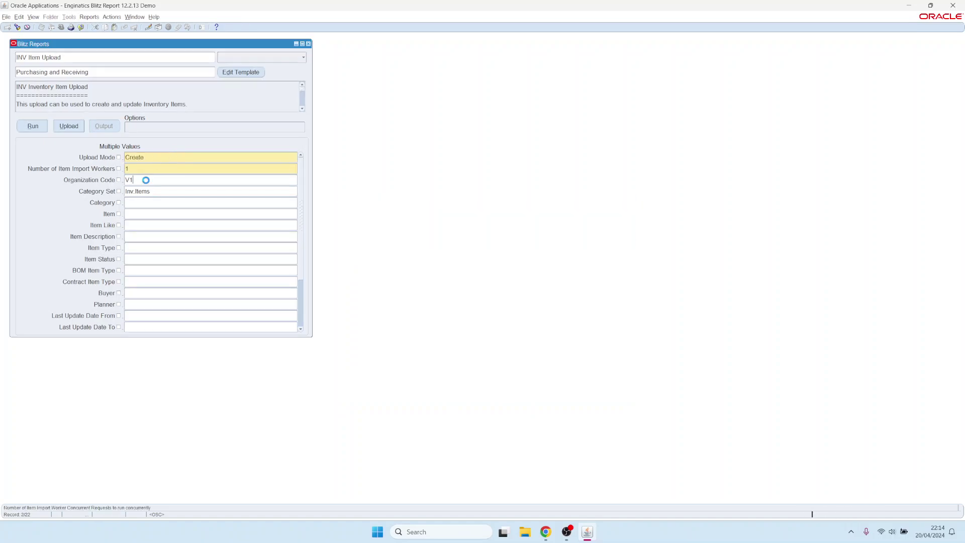
pyautogui.click(40, 127)
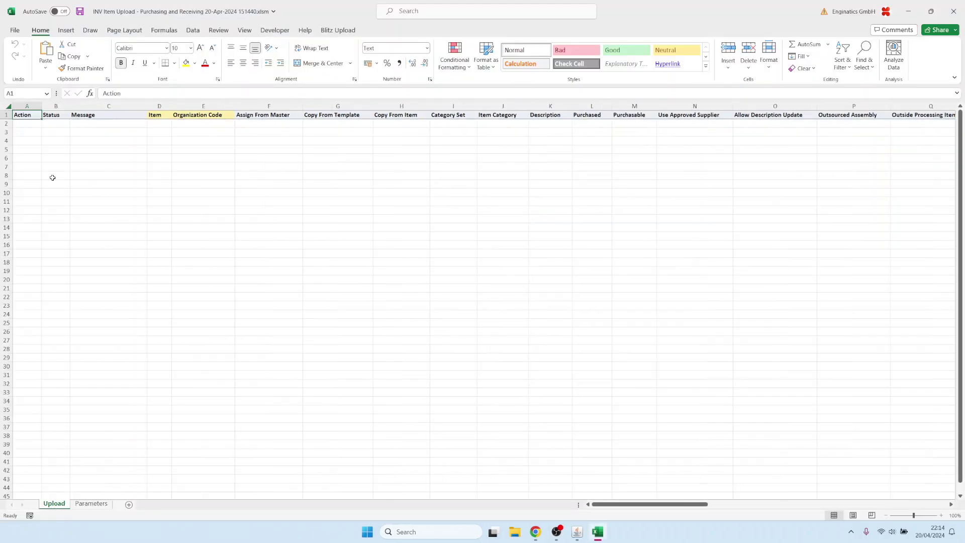
# Enter the item test_item9 with Organization Code V1 in the first data row of the upload sheet.
pyautogui.click(160, 122)
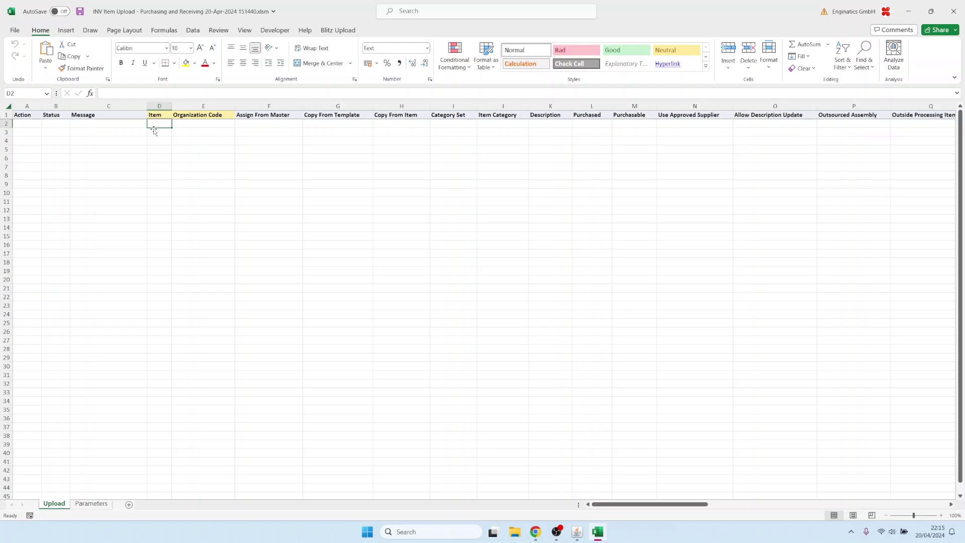
pyautogui.write('test_')
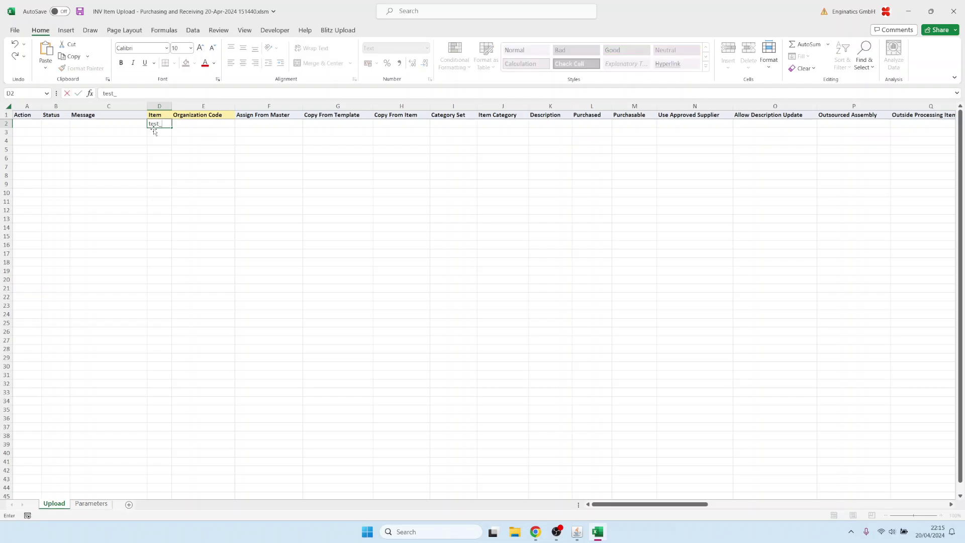
pyautogui.write('item9')
pyautogui.press('Tab')
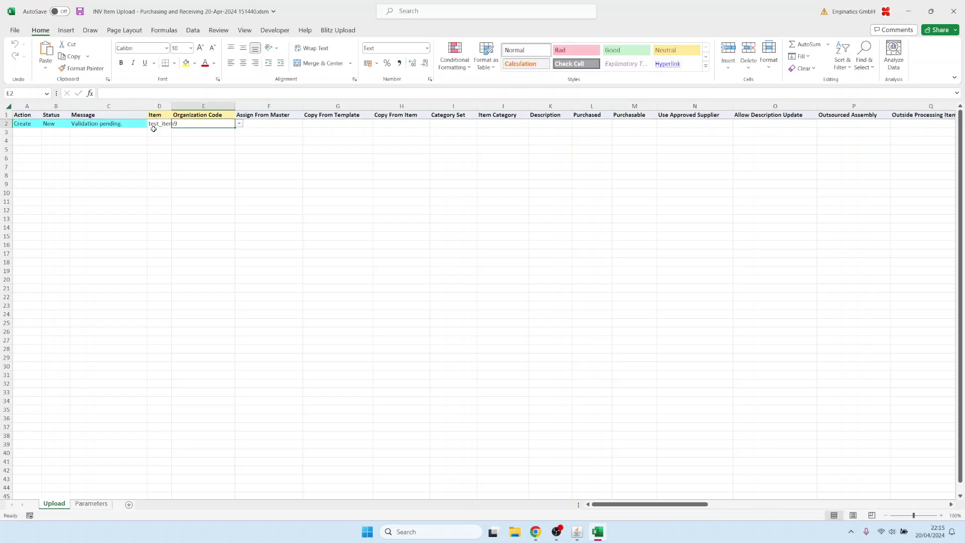
pyautogui.write('v1')
pyautogui.press('Tab')
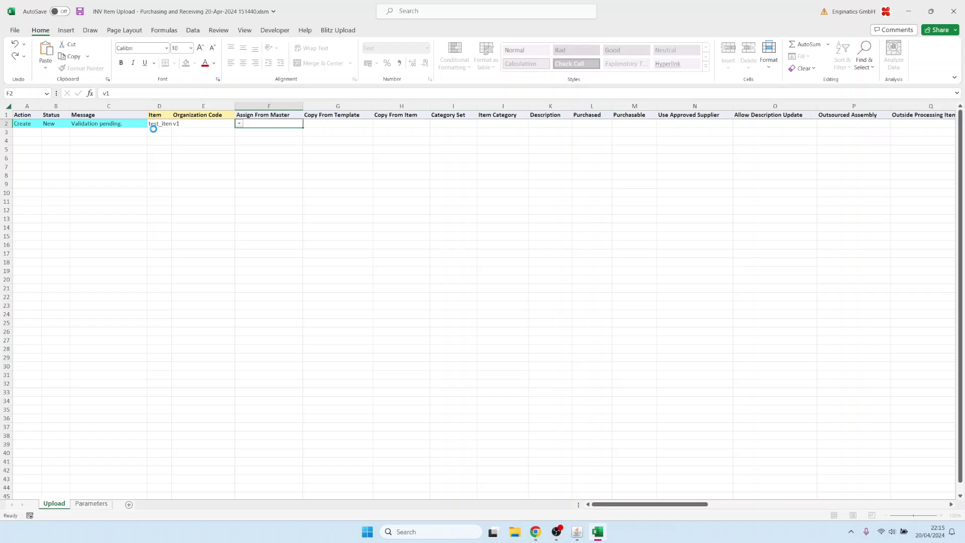
# Enter "Test item 9 description" as the Description in the V1 row.
pyautogui.press('Tab')
pyautogui.press('Tab')
pyautogui.press('Tab')
pyautogui.press('Tab')
pyautogui.press('Tab')
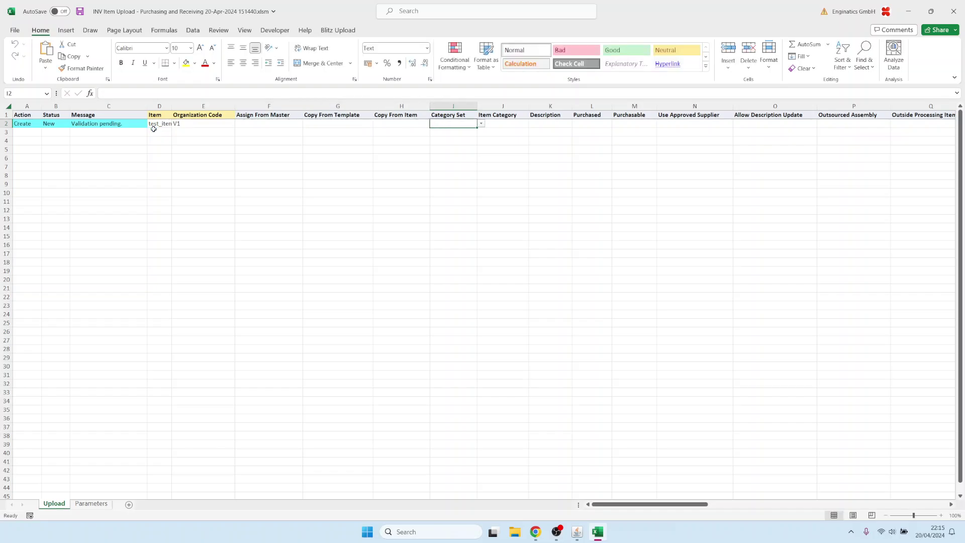
pyautogui.write('Test item')
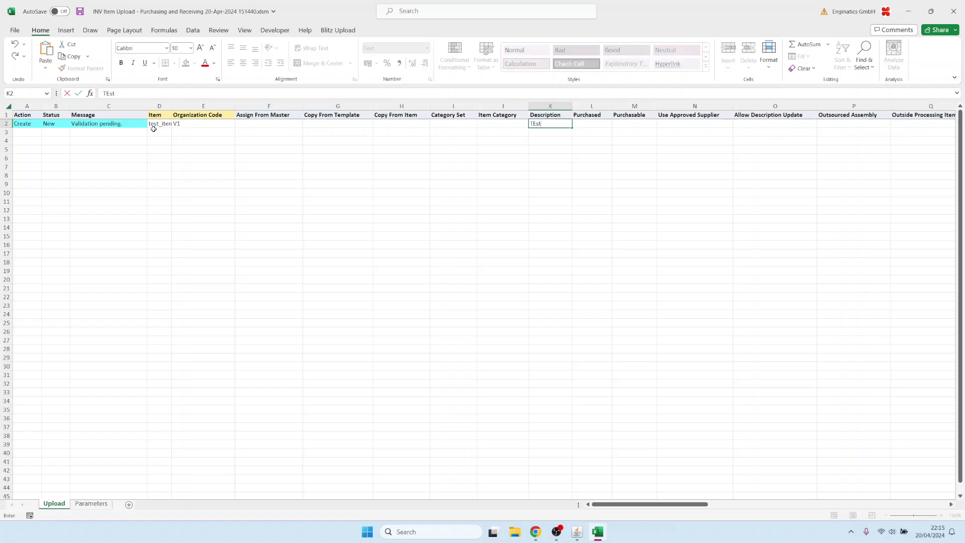
pyautogui.write(' 9 description')
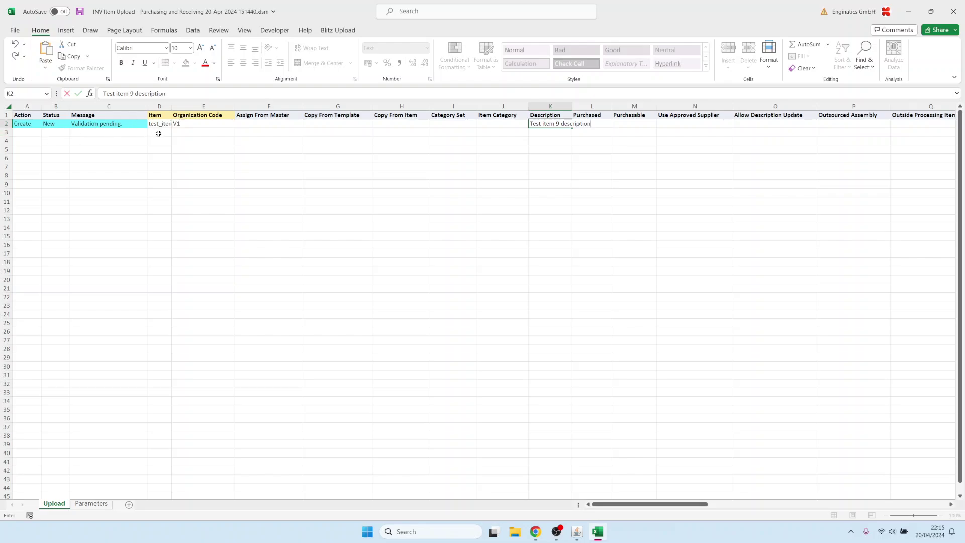
# Copy the item name test_item9 to the next row, with Organization Code M1 and Assign From Master set to Yes.
pyautogui.click(157, 132)
pyautogui.click(157, 123)
pyautogui.hotkey('ctrl', 'c')
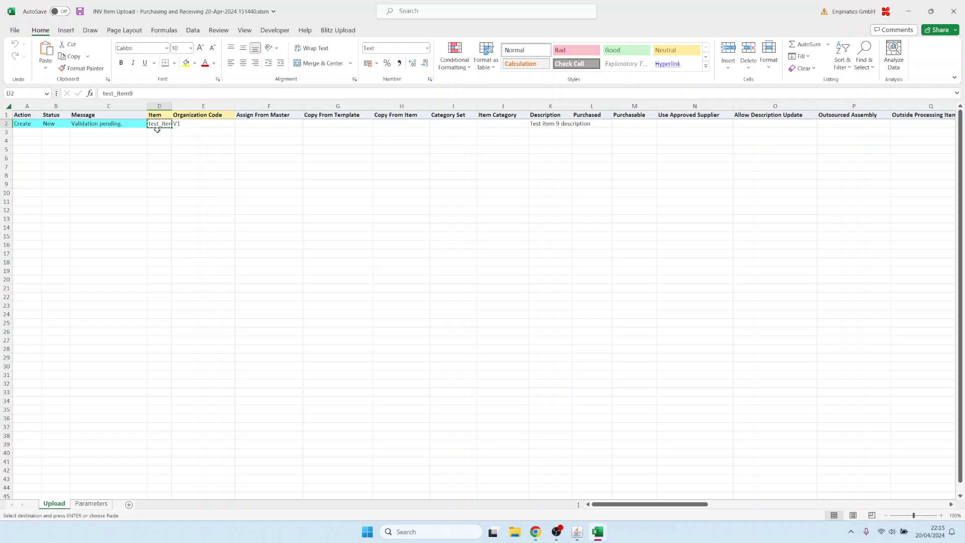
pyautogui.click(158, 131)
pyautogui.hotkey('ctrl', 'v')
pyautogui.press('Tab')
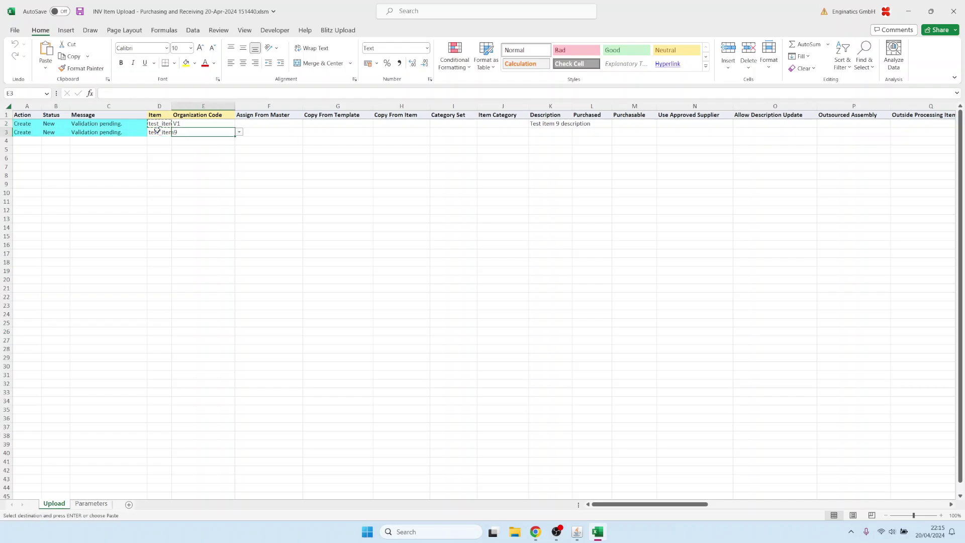
pyautogui.write('m1')
pyautogui.press('Tab')
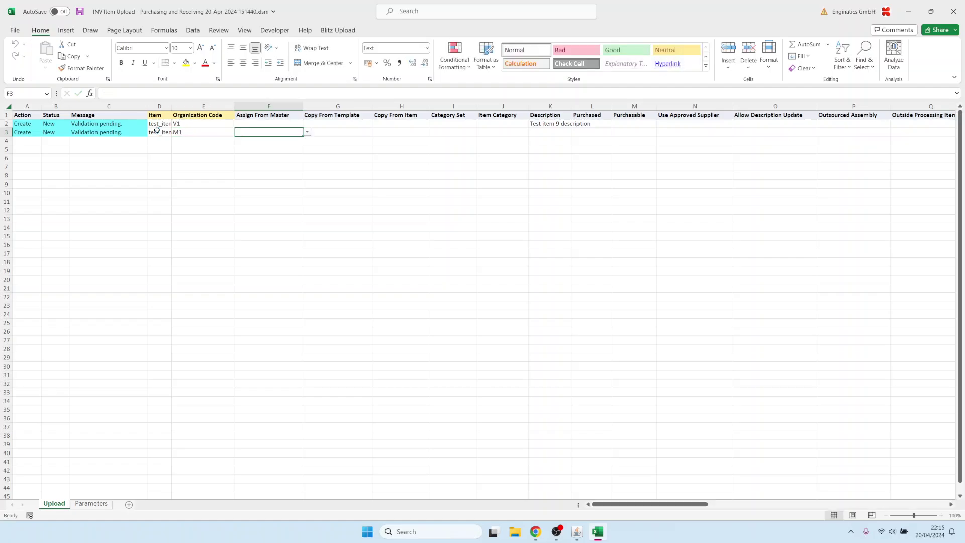
pyautogui.write('y')
pyautogui.press('Tab')
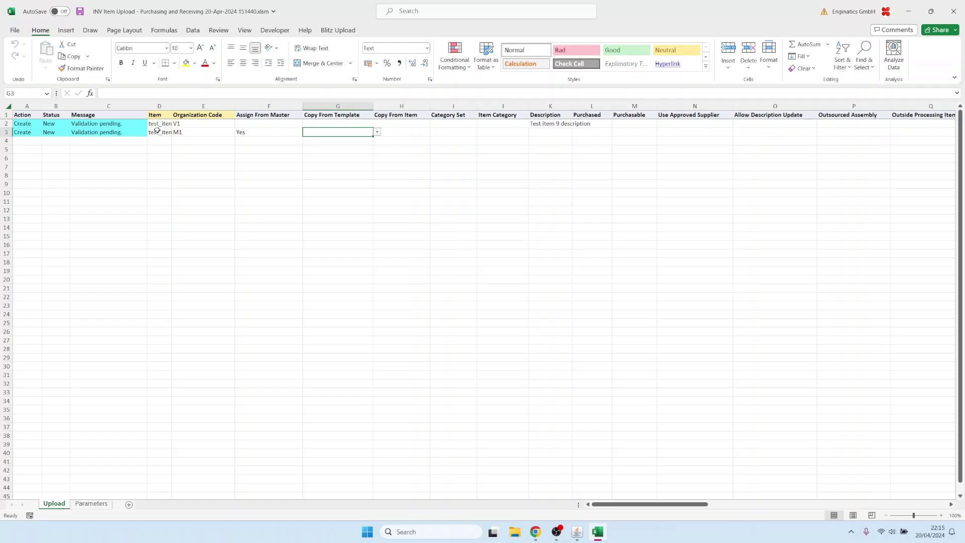
# Save the upload workbook and switch back to the Blitz Reports form in Oracle Applications.
pyautogui.press('Left')
pyautogui.press('Left')
pyautogui.press('Up')
pyautogui.press('Left')
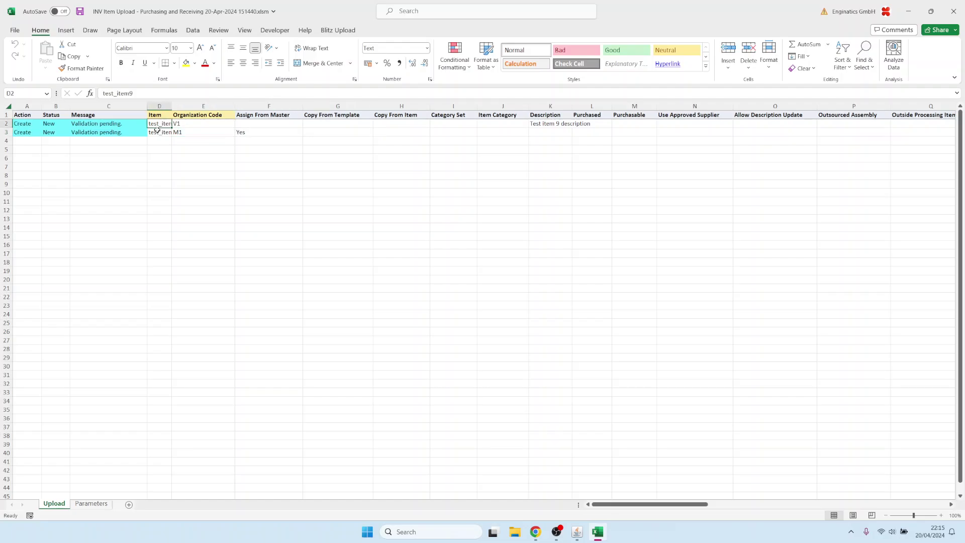
pyautogui.click(80, 11)
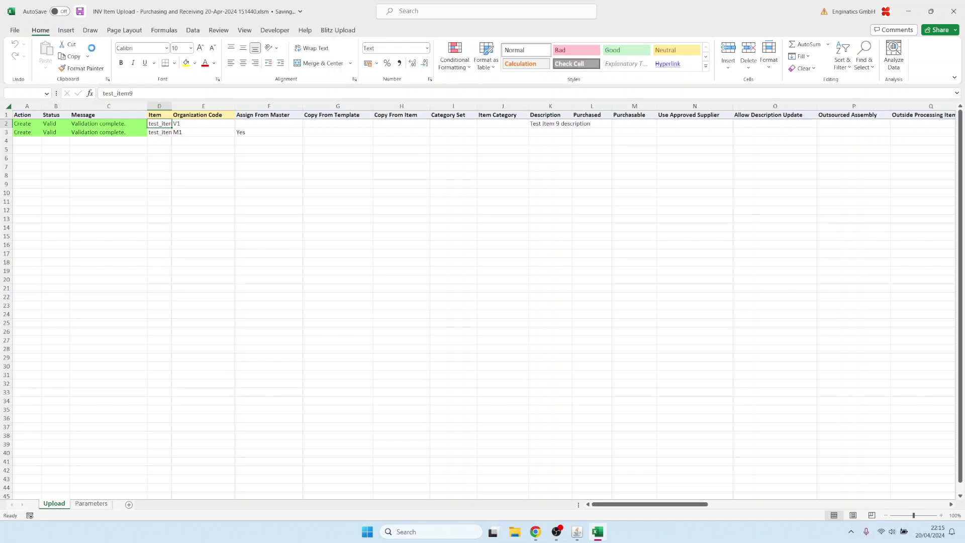
pyautogui.click(577, 531)
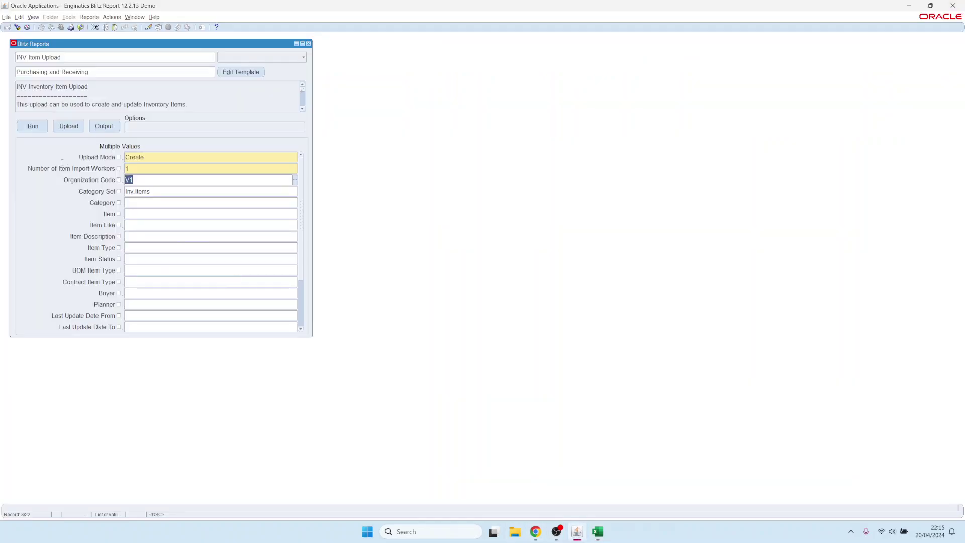
# Upload the file INV Item Upload - Purchasing and Receiving 20-Apr-2024 151440.xlsm, close the upload page and return to Oracle Applications.
pyautogui.click(69, 126)
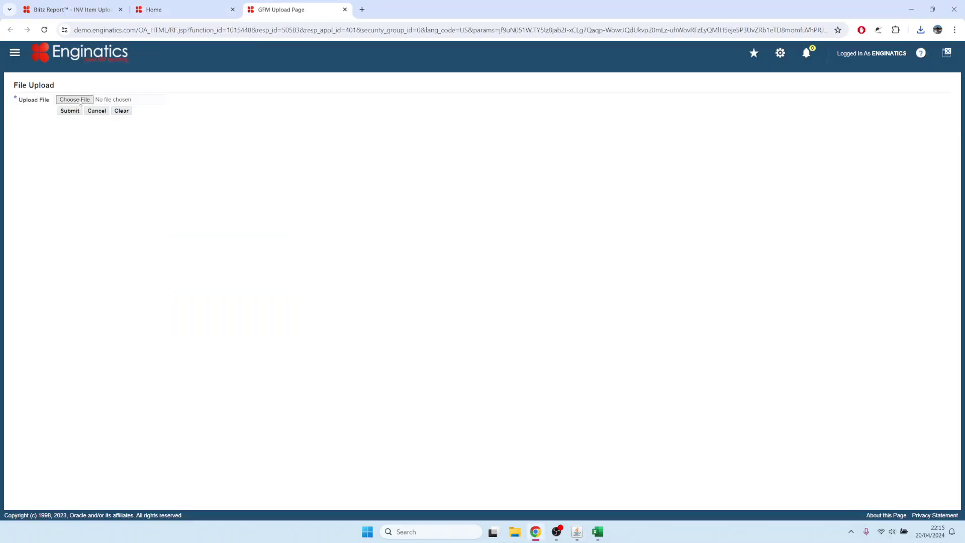
pyautogui.click(79, 102)
pyautogui.click(224, 75)
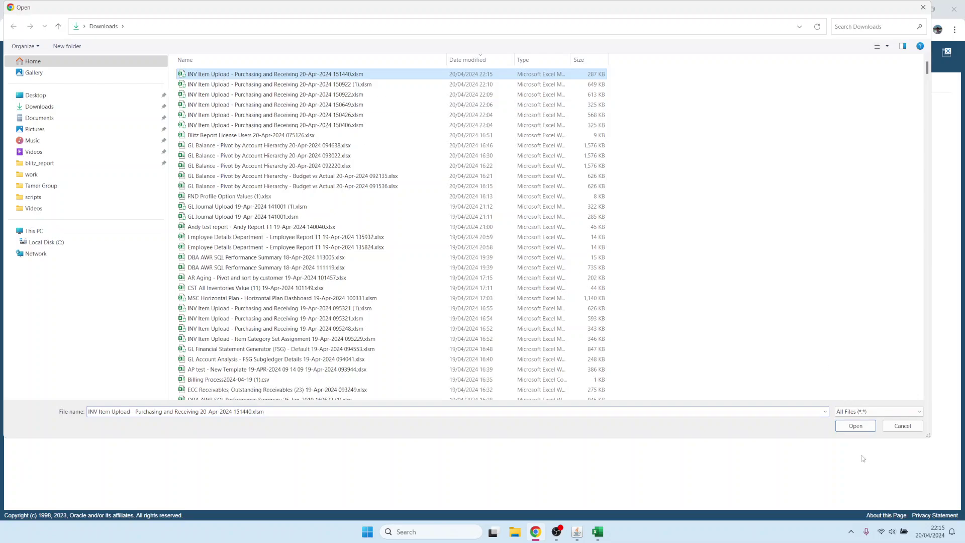
pyautogui.click(855, 425)
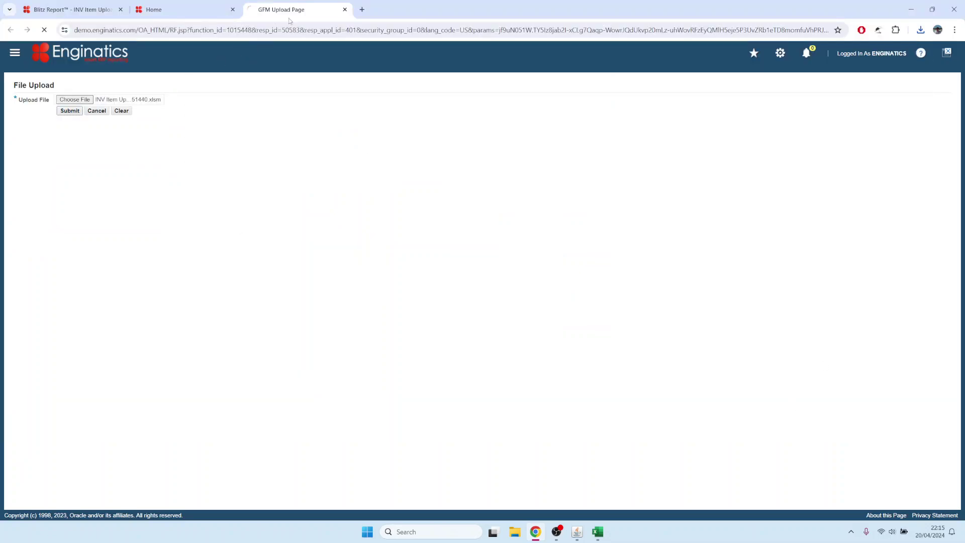
pyautogui.click(345, 10)
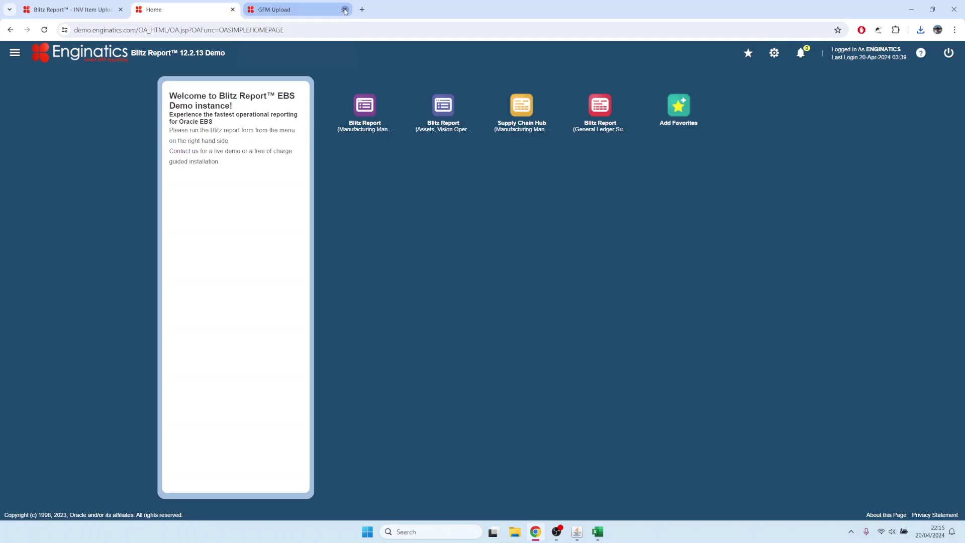
pyautogui.click(577, 531)
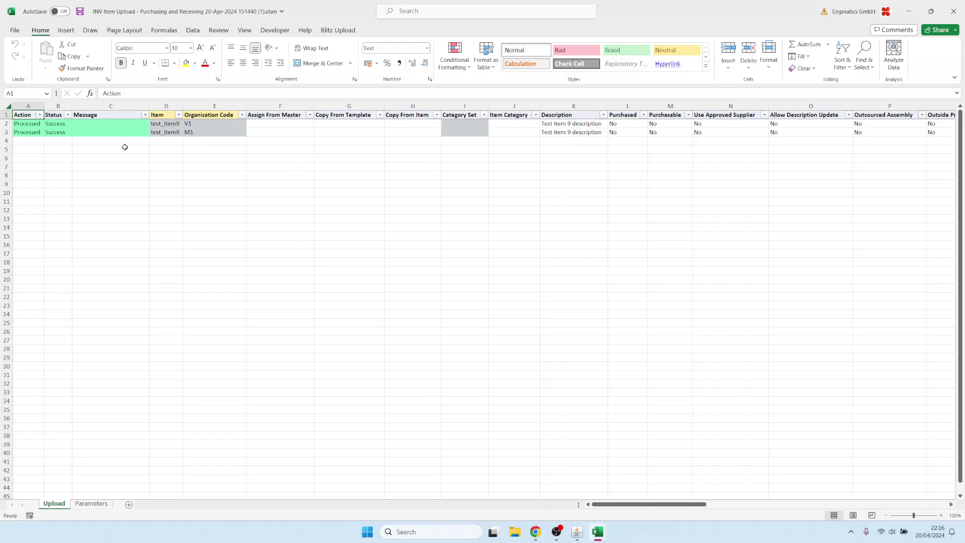
# Copy the item name test_item9 from the upload result sheet and close the Blitz Reports form in Oracle Applications.
pyautogui.click(169, 123)
pyautogui.press('Right')
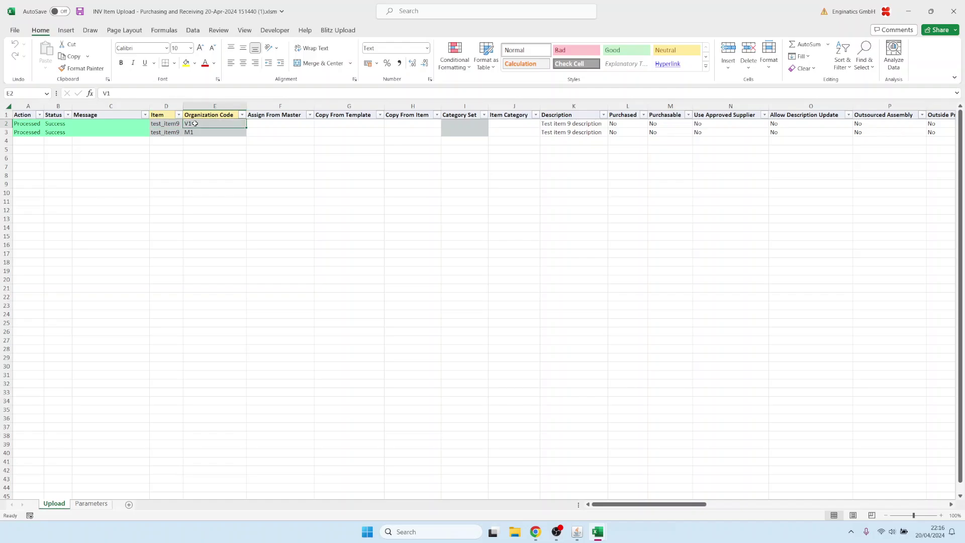
pyautogui.click(166, 126)
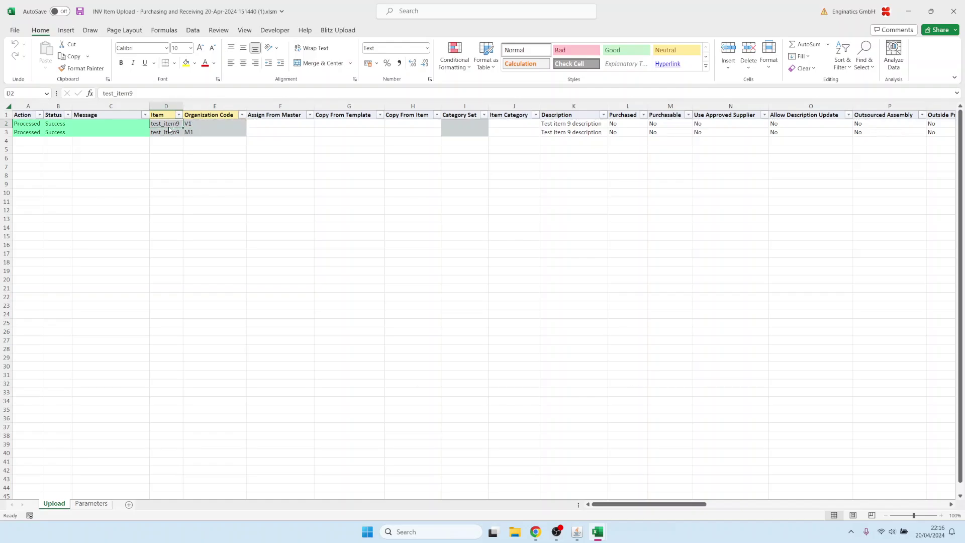
pyautogui.hotkey('ctrl', 'c')
pyautogui.click(576, 532)
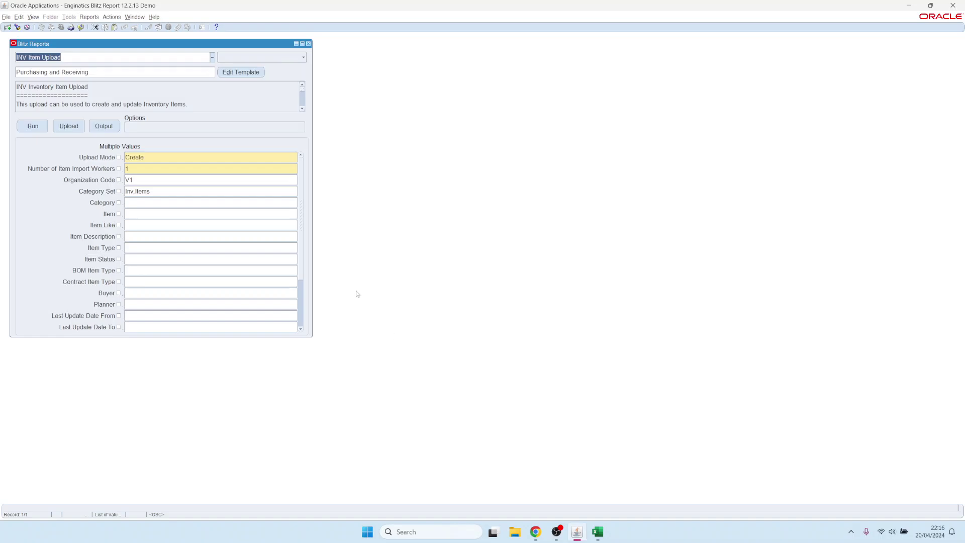
pyautogui.click(310, 45)
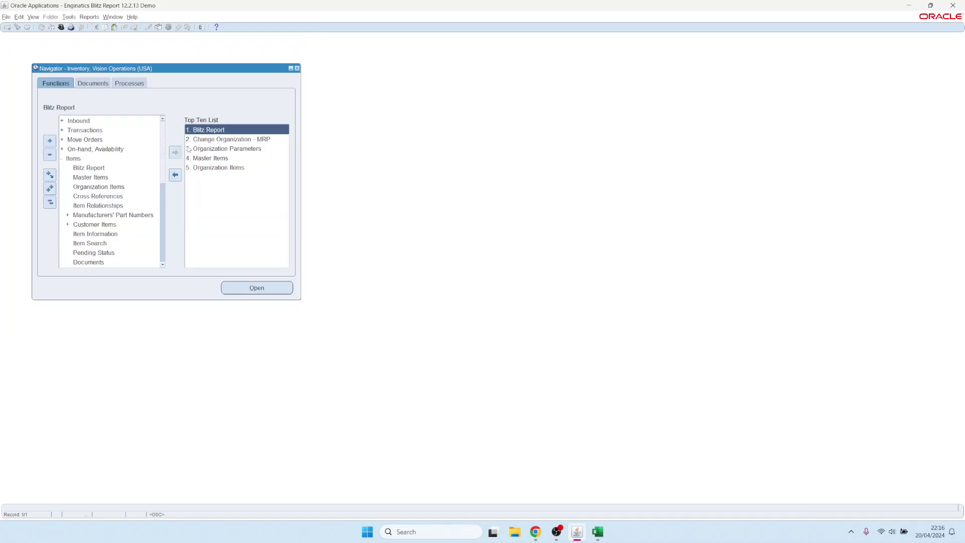
# Open the Master Items form and query the item test_item9.
pyautogui.doubleClick(201, 158)
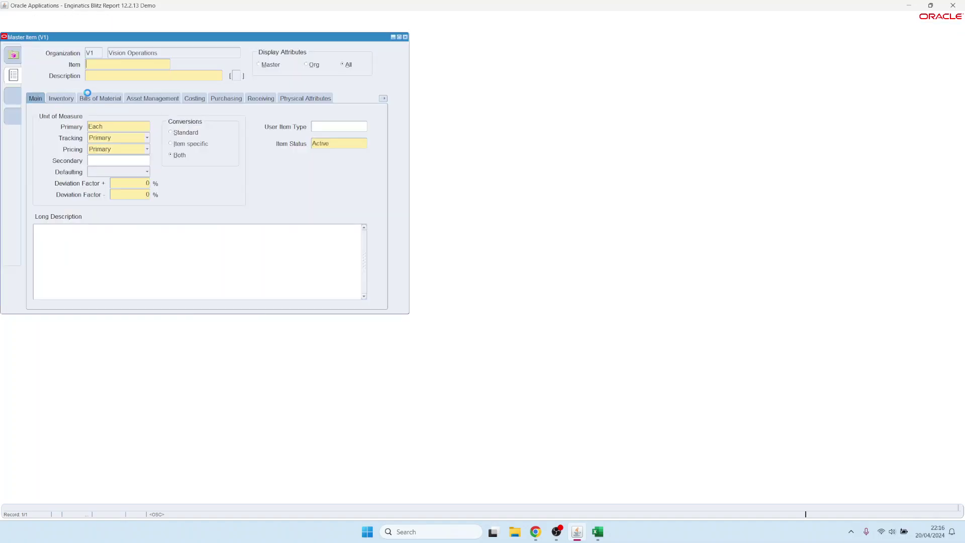
pyautogui.press('F11')
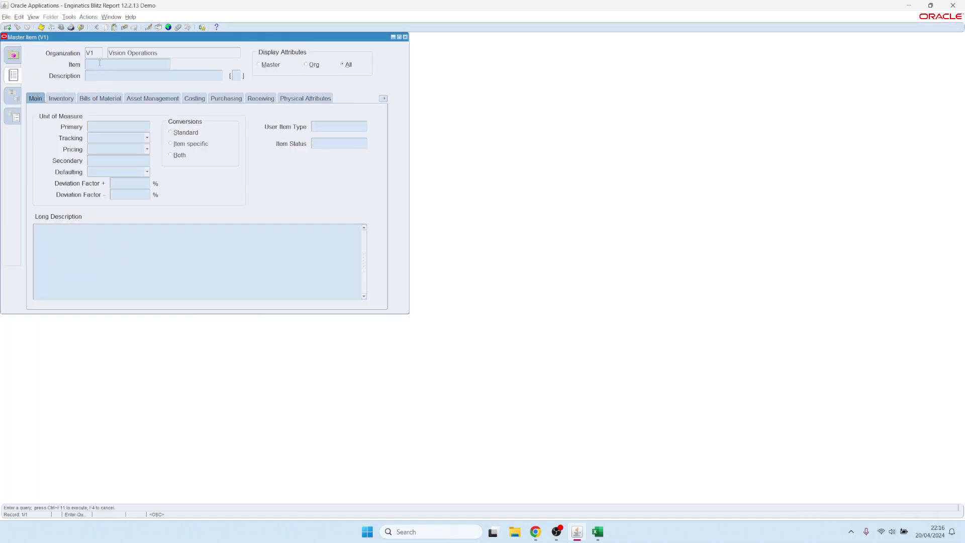
pyautogui.hotkey('ctrl', 'v')
pyautogui.hotkey('ctrl', 'F11')
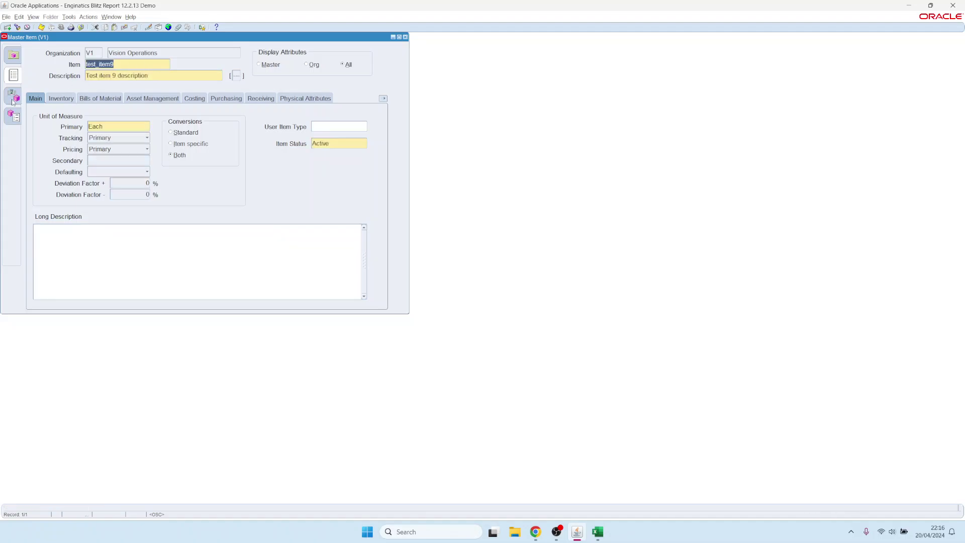
# Check the organization assignments of test_item9 for V1 and M1, and close the Master Item form.
pyautogui.click(15, 97)
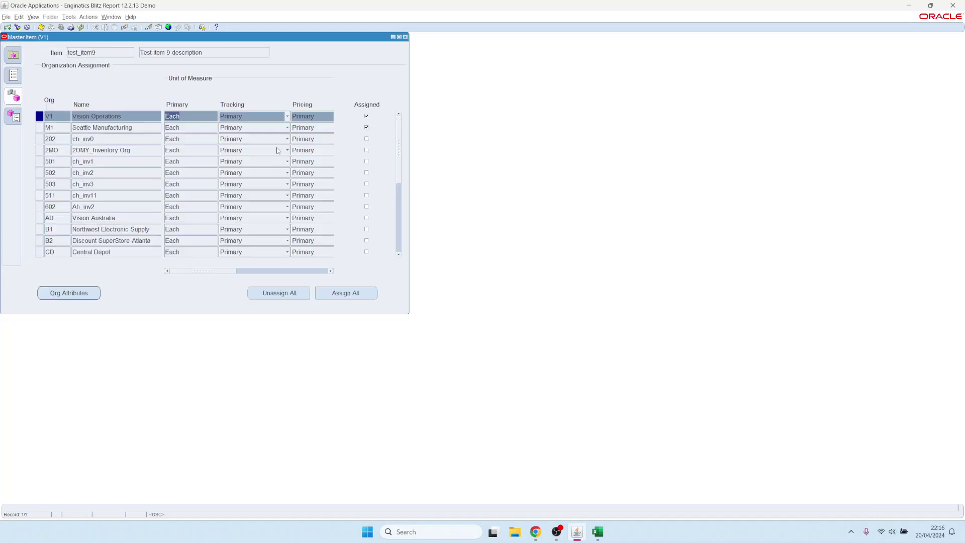
pyautogui.click(105, 127)
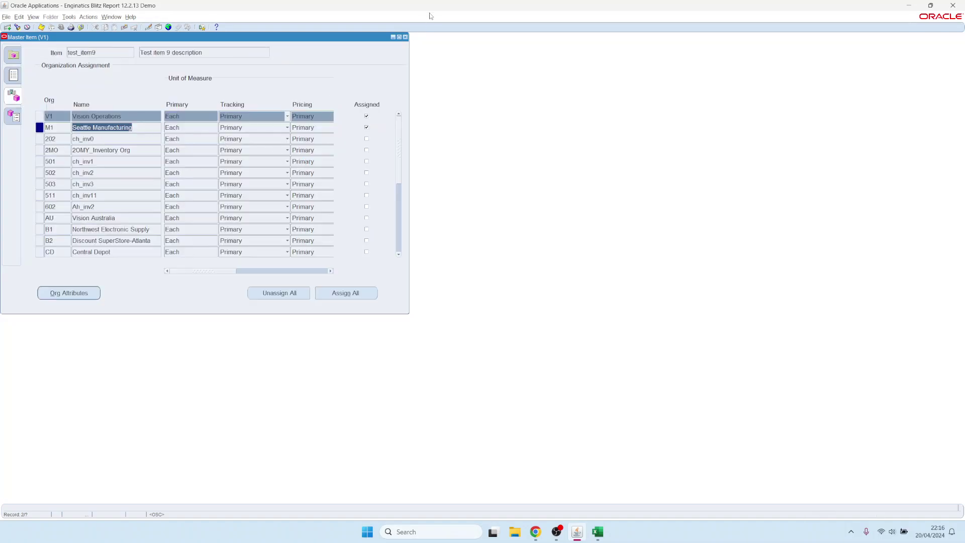
pyautogui.click(405, 37)
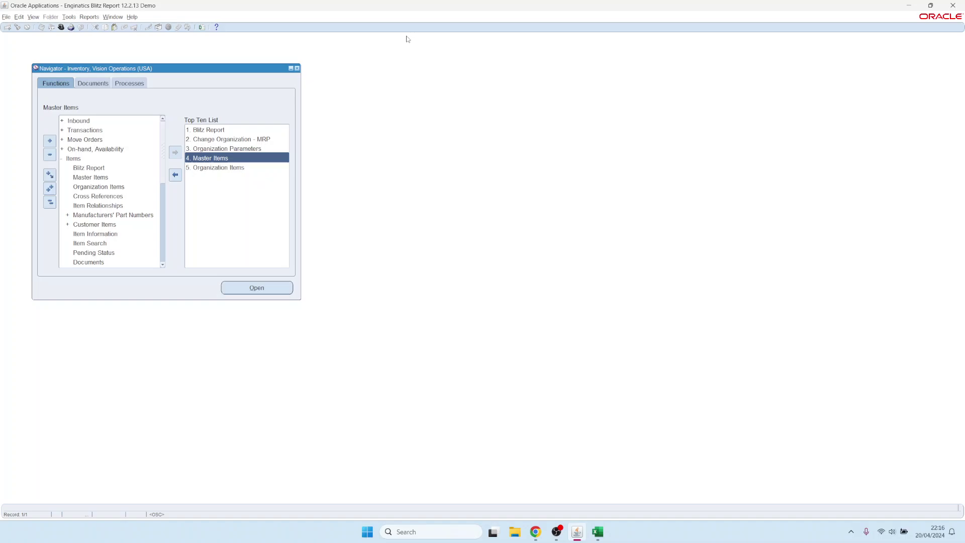
# Open INV Item Upload in Blitz Report with Upload Mode Create, Update and 10 item import workers.
pyautogui.doubleClick(213, 131)
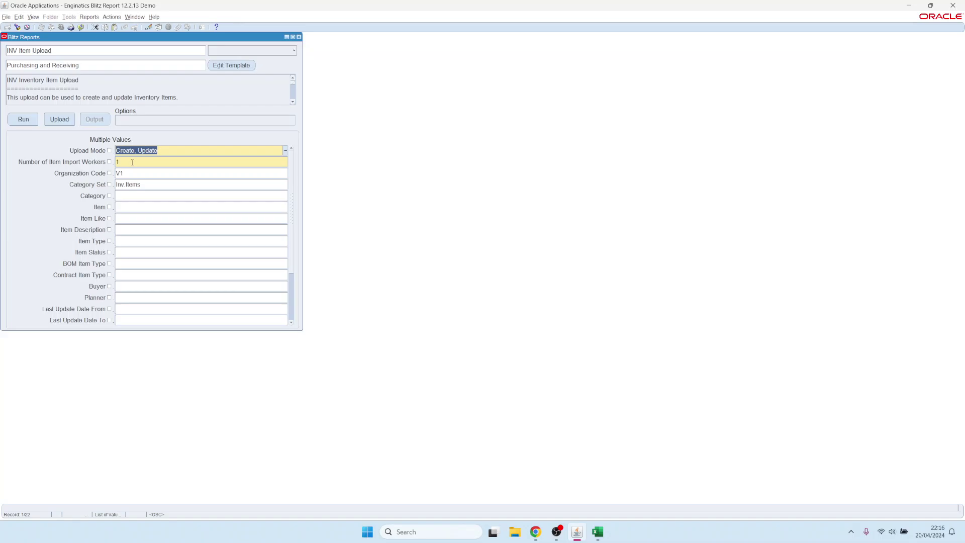
pyautogui.click(156, 150)
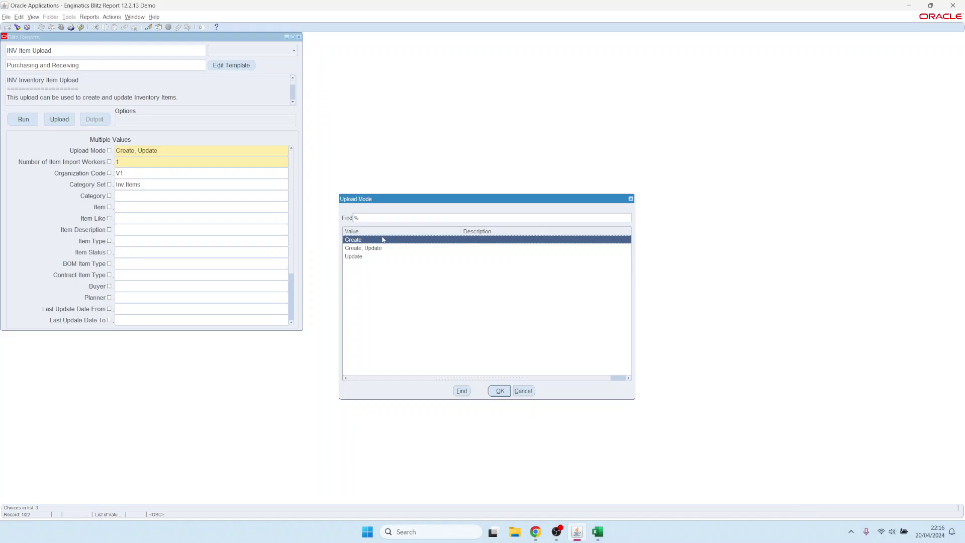
pyautogui.doubleClick(364, 248)
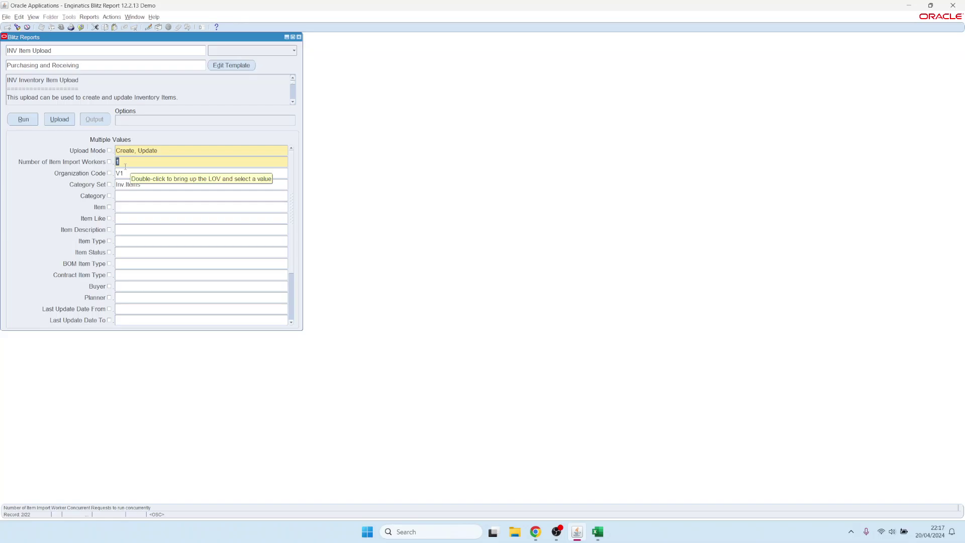
pyautogui.write('10')
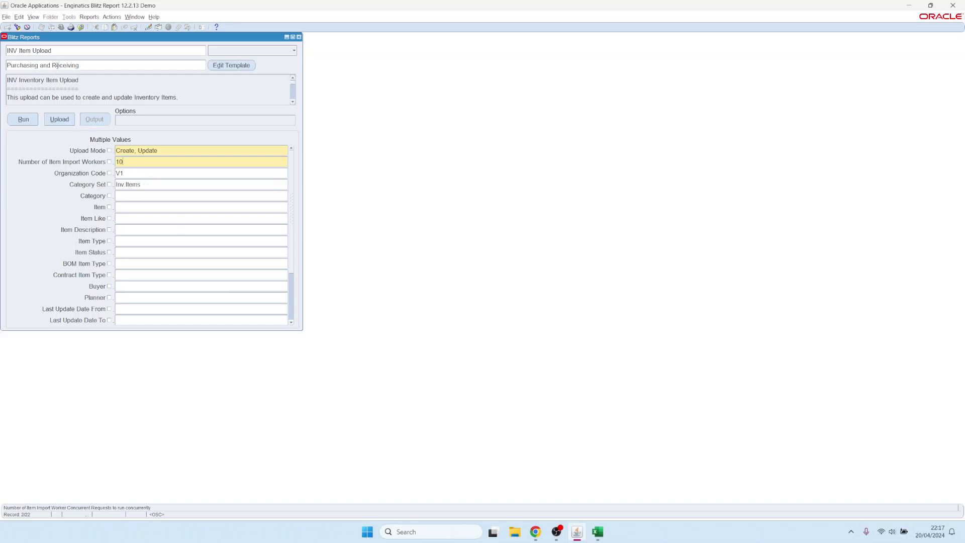
# Restrict the upload to one buyer by entering the buyer's name, and run the report.
pyautogui.click(136, 287)
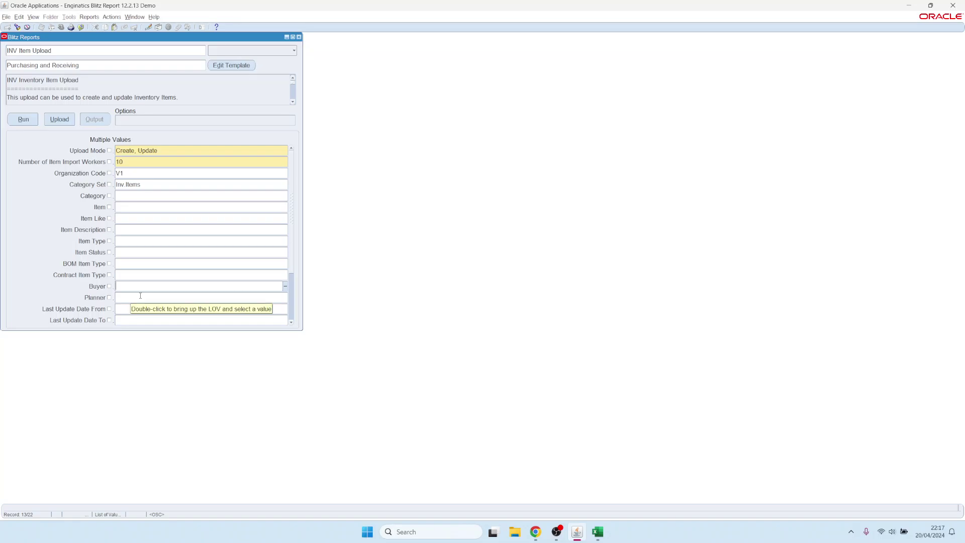
pyautogui.write('fox')
pyautogui.press('Tab')
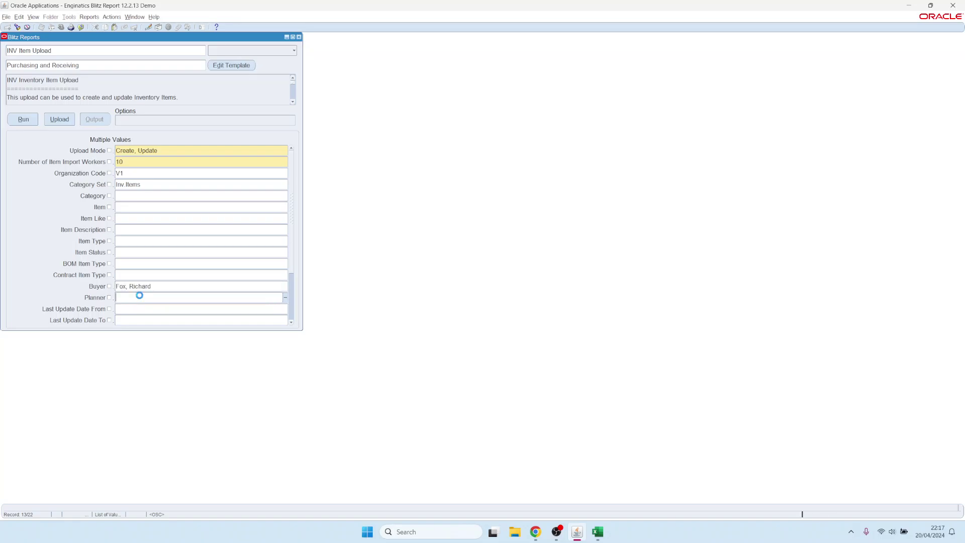
pyautogui.click(24, 119)
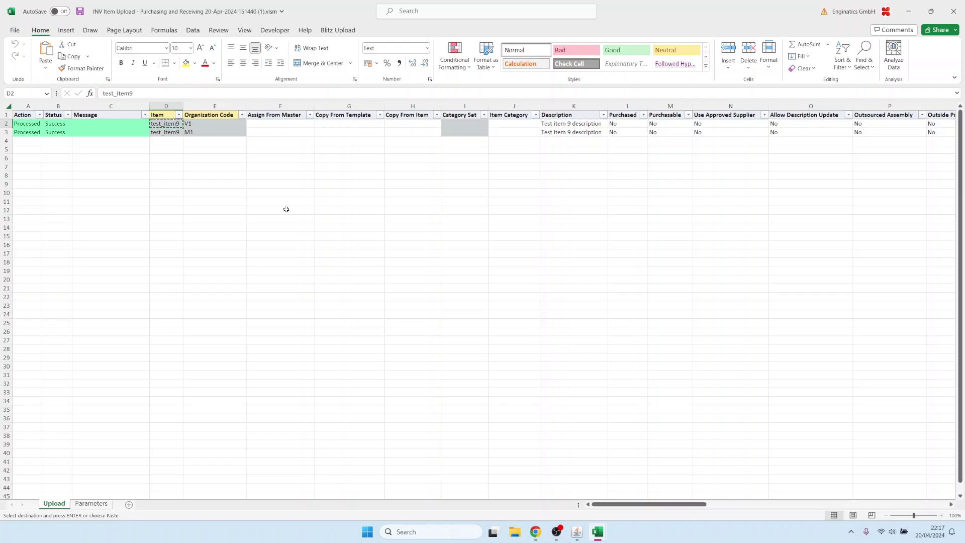
# Look through the items in the generated upload workbook down to the last row and return to the first one.
pyautogui.click(287, 210)
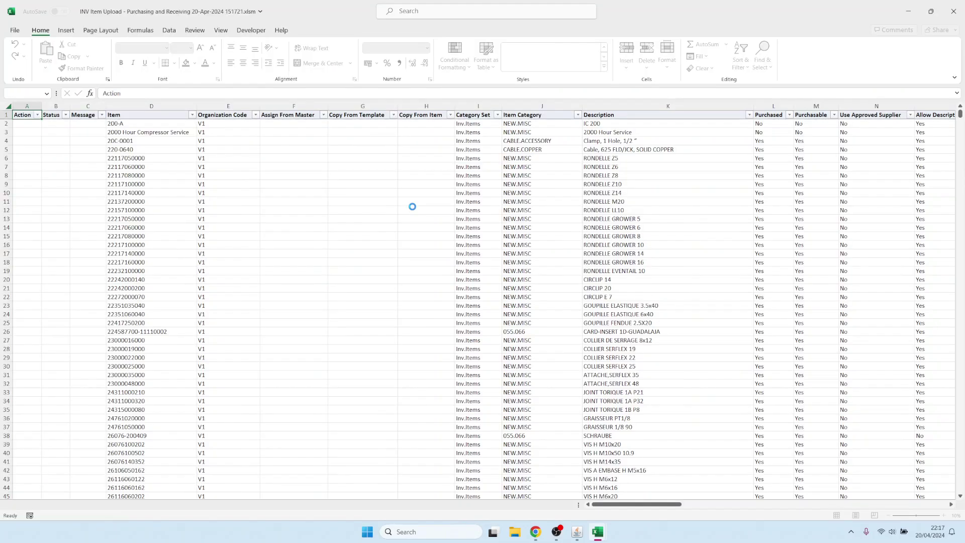
pyautogui.click(188, 181)
pyautogui.scroll(-20, 188, 181)
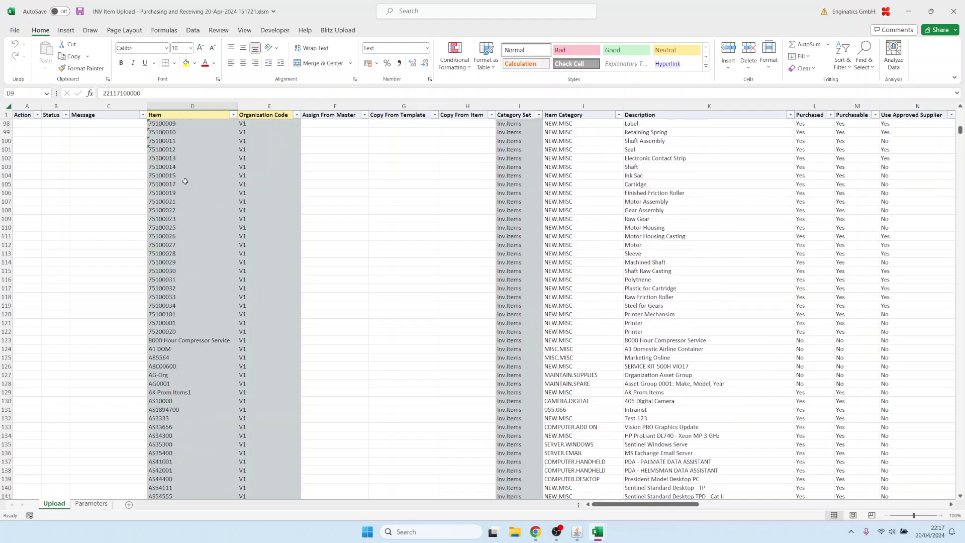
pyautogui.click(186, 290)
pyautogui.hotkey('ctrl', 'Down')
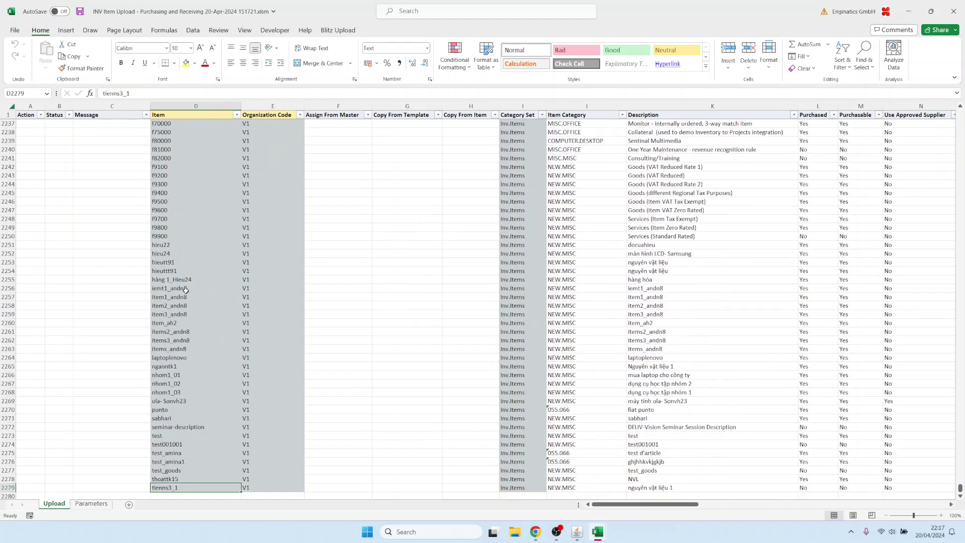
pyautogui.hotkey('ctrl', 'Home')
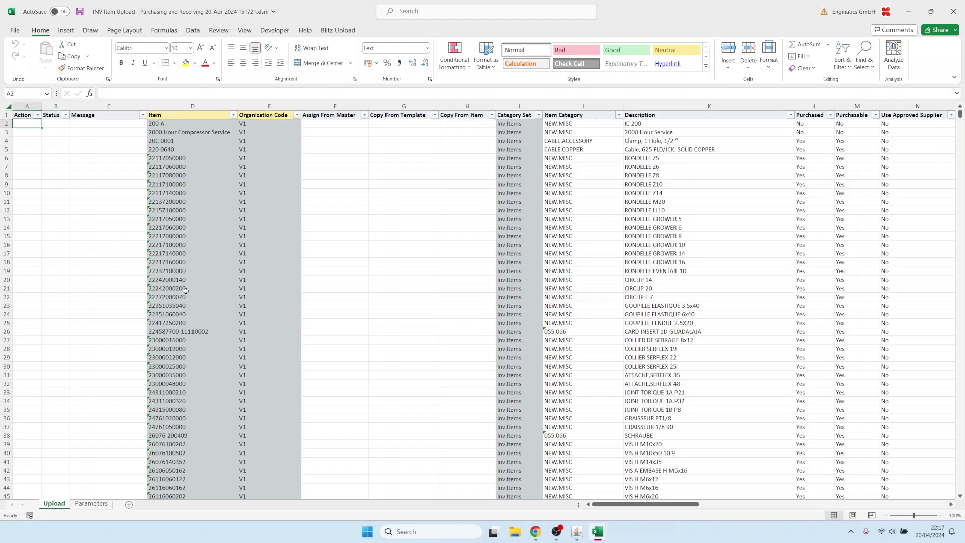
# Change the Default Buyer of the first item, 200-A, to a different buyer's name.
pyautogui.press('Right')
pyautogui.press('Right')
pyautogui.press('Right')
pyautogui.press('Right')
pyautogui.press('Right')
pyautogui.press('Right')
pyautogui.press('Right')
pyautogui.press('Right')
pyautogui.press('Right')
pyautogui.press('Right')
pyautogui.press('Right')
pyautogui.press('Right')
pyautogui.press('Right')
pyautogui.press('Right')
pyautogui.press('Right')
pyautogui.press('Right')
pyautogui.press('Right')
pyautogui.press('Right')
pyautogui.press('Right')
pyautogui.press('Right')
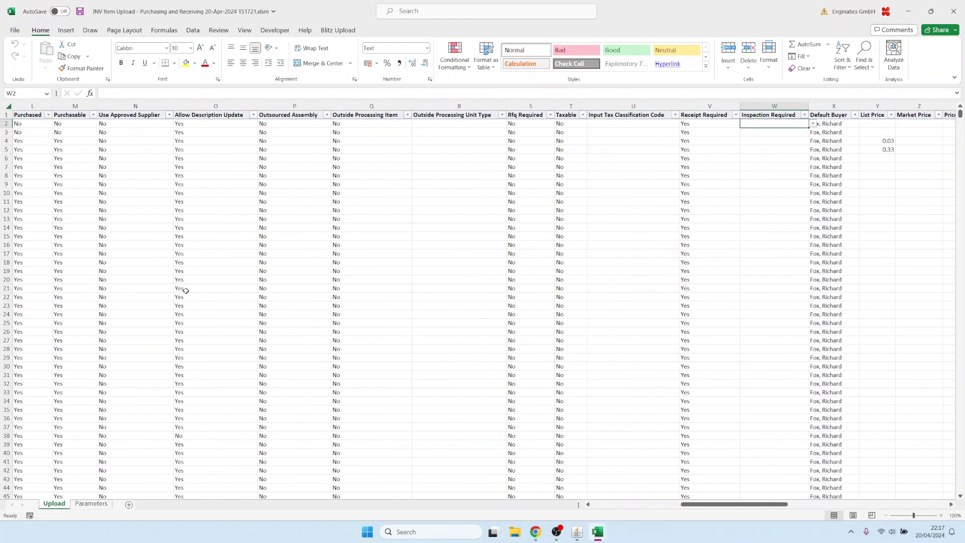
pyautogui.press('Right')
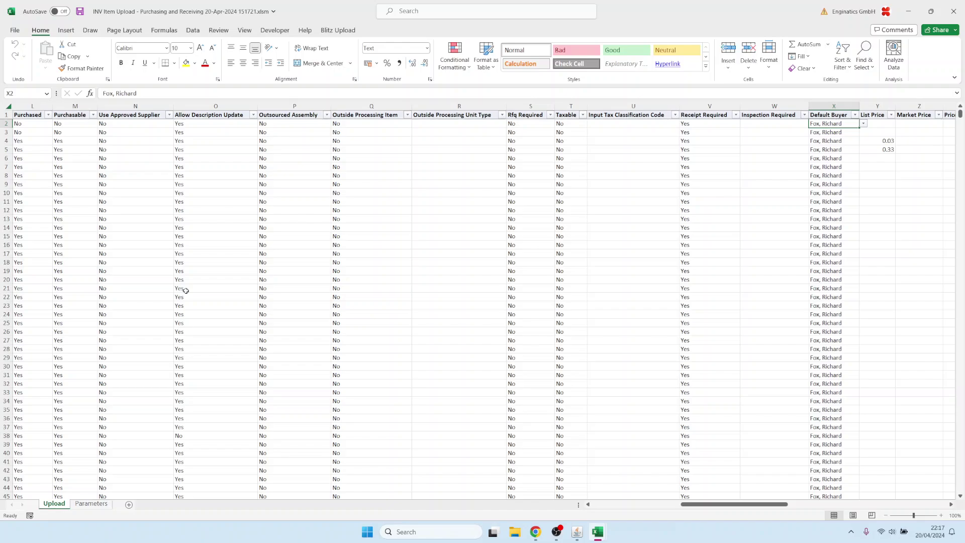
pyautogui.write('blo')
pyautogui.press('Tab')
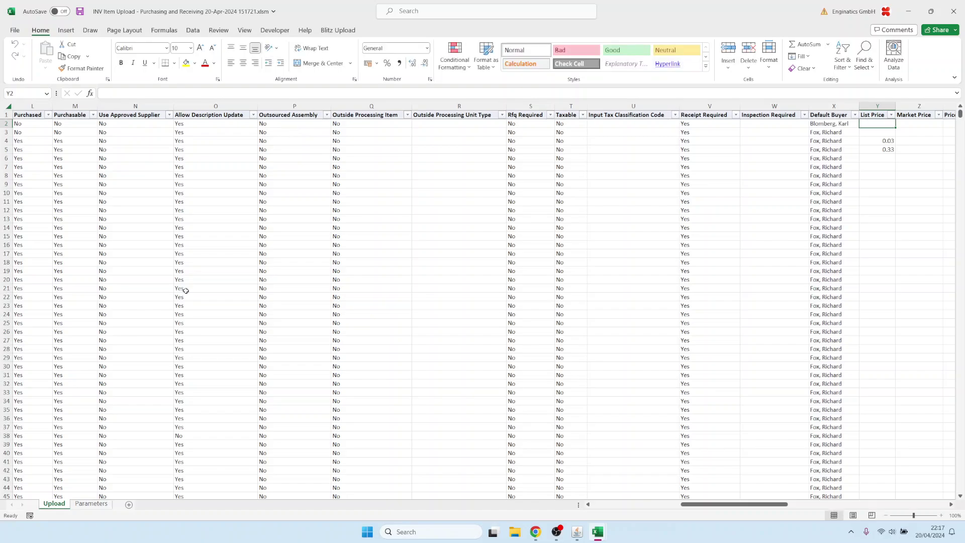
# Copy the new Default Buyer to all item rows below and return to the start of the sheet.
pyautogui.hotkey('ctrl', 'c')
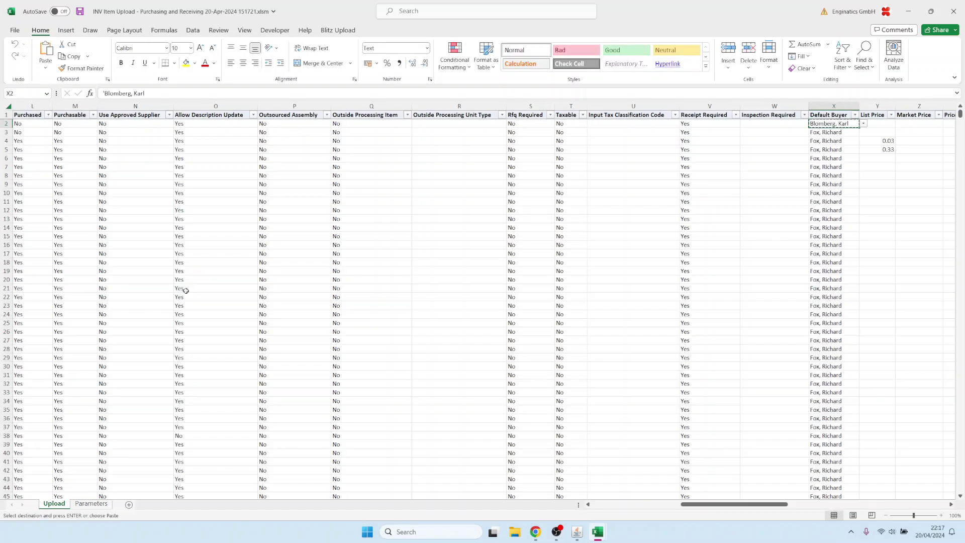
pyautogui.hotkey('ctrl', 'shift', 'Down')
pyautogui.hotkey('ctrl', 'v')
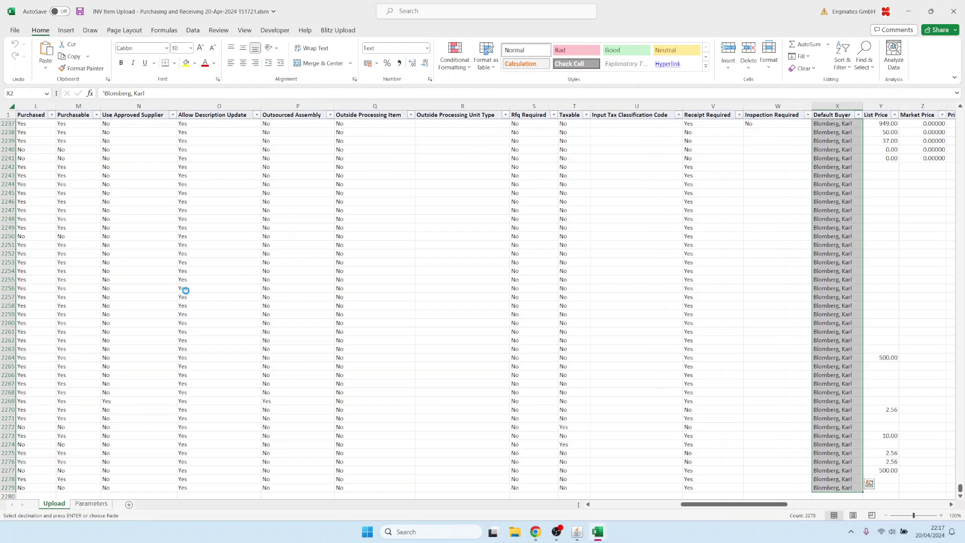
pyautogui.hotkey('ctrl', 'Home')
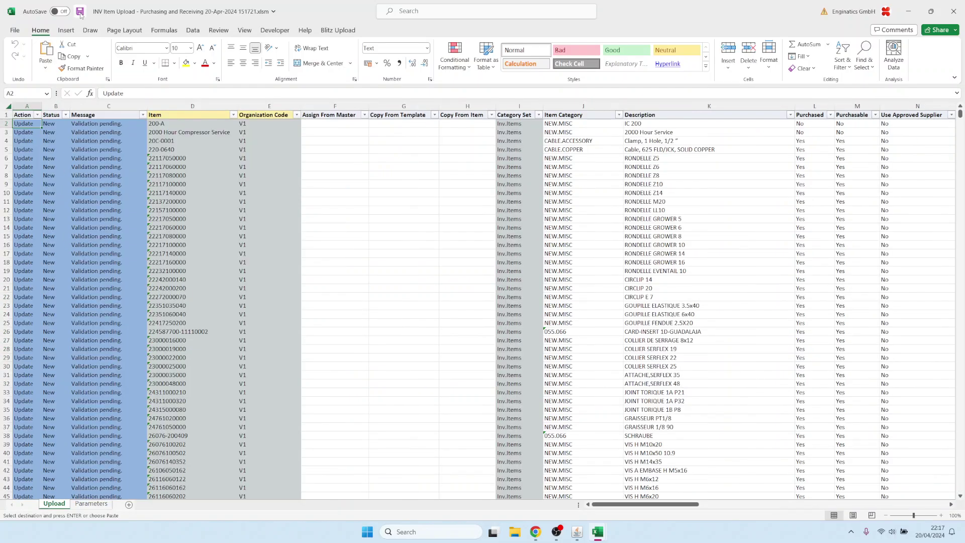
# Save the workbook to validate its rows, switch to Oracle Applications and upload INV Item Upload - Purchasing and Receiving 20-Apr-2024 151721.xlsm.
pyautogui.click(80, 14)
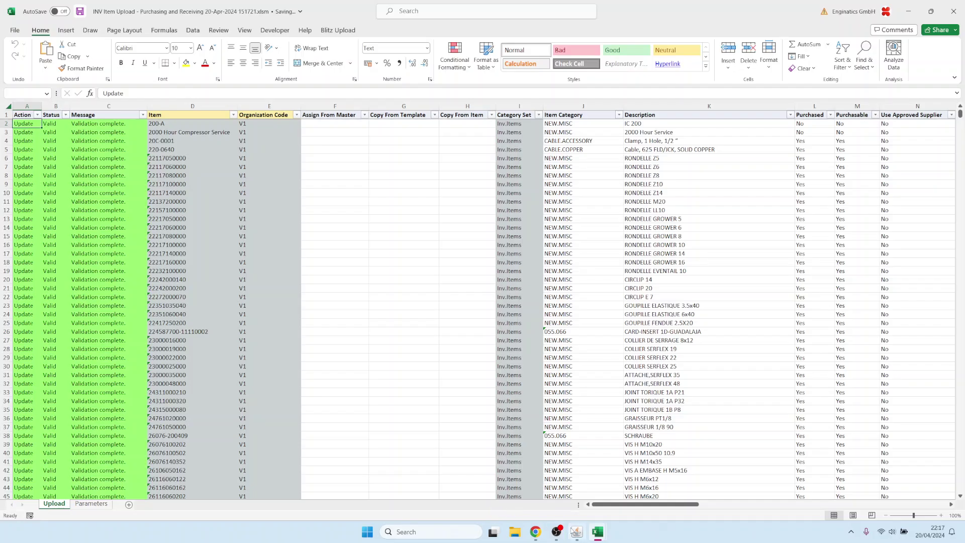
pyautogui.click(577, 531)
pyautogui.click(60, 119)
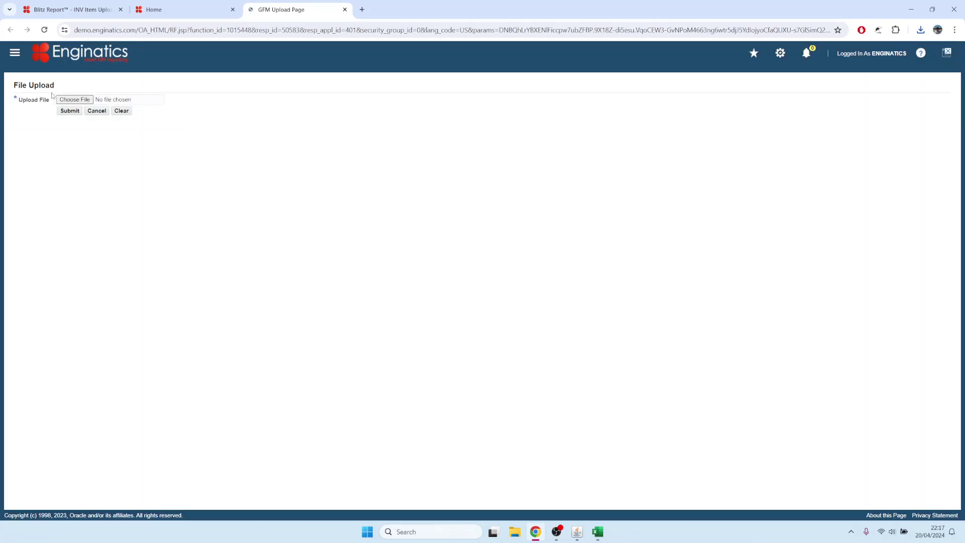
pyautogui.click(74, 99)
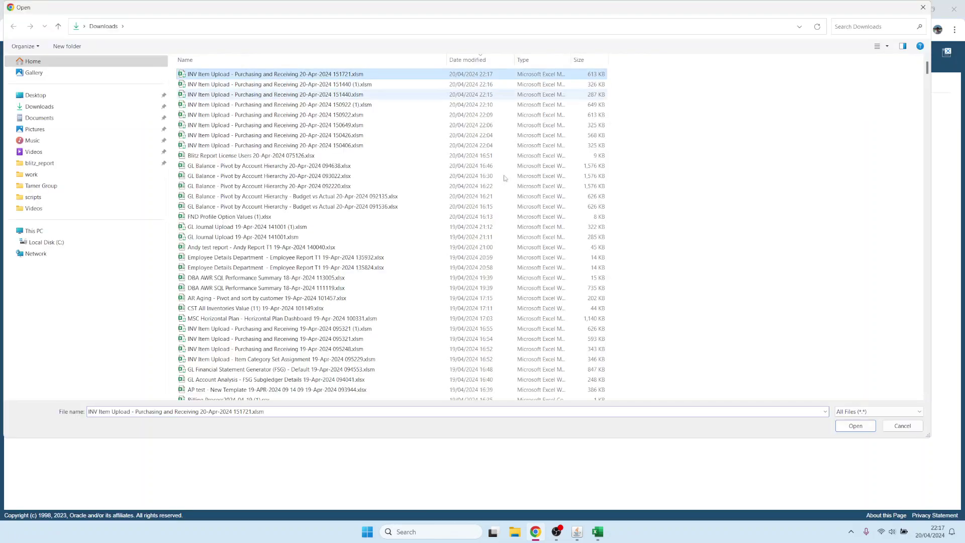
pyautogui.click(854, 425)
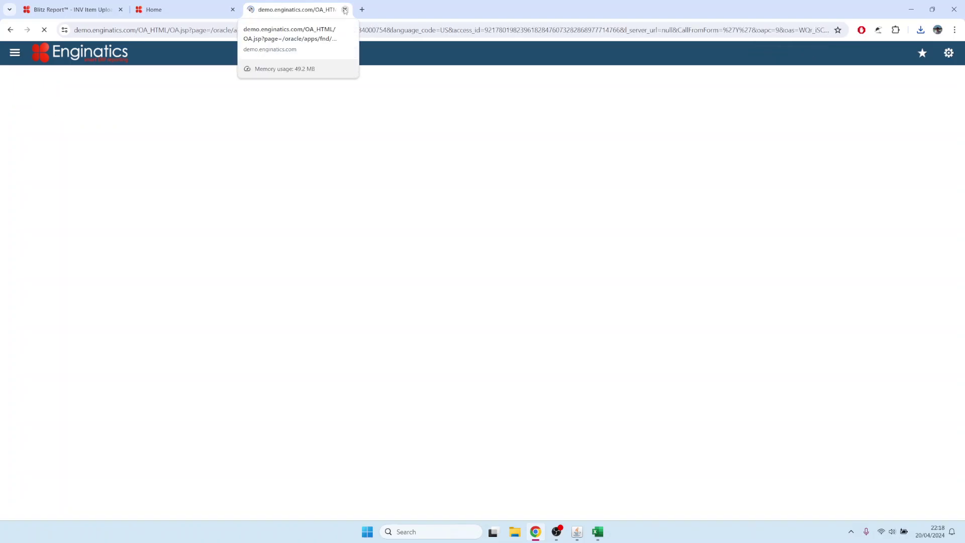
pyautogui.click(345, 10)
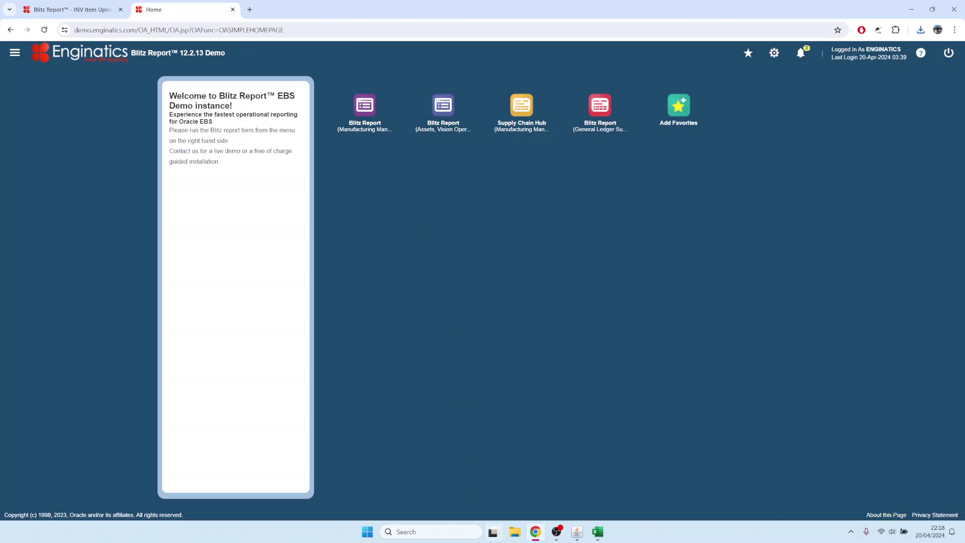
pyautogui.click(578, 534)
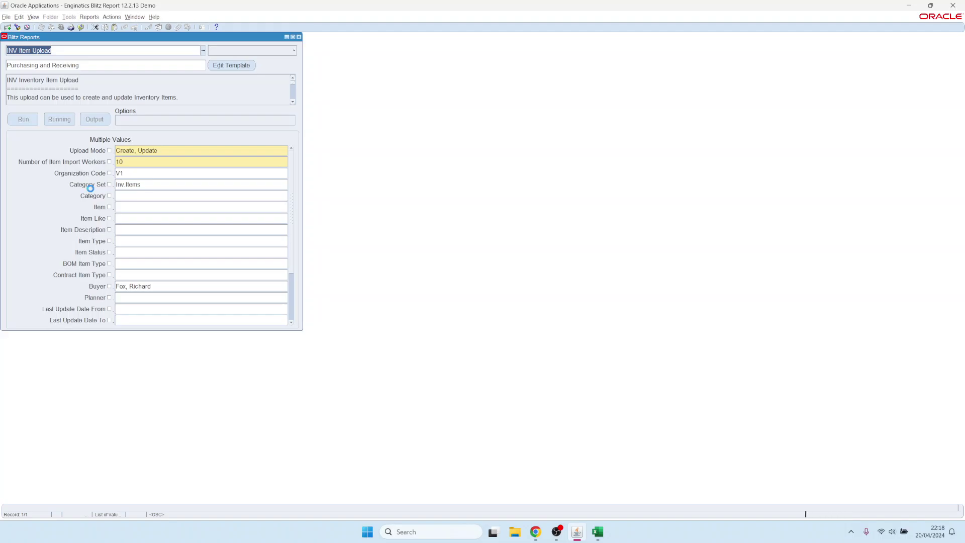
pyautogui.click(125, 162)
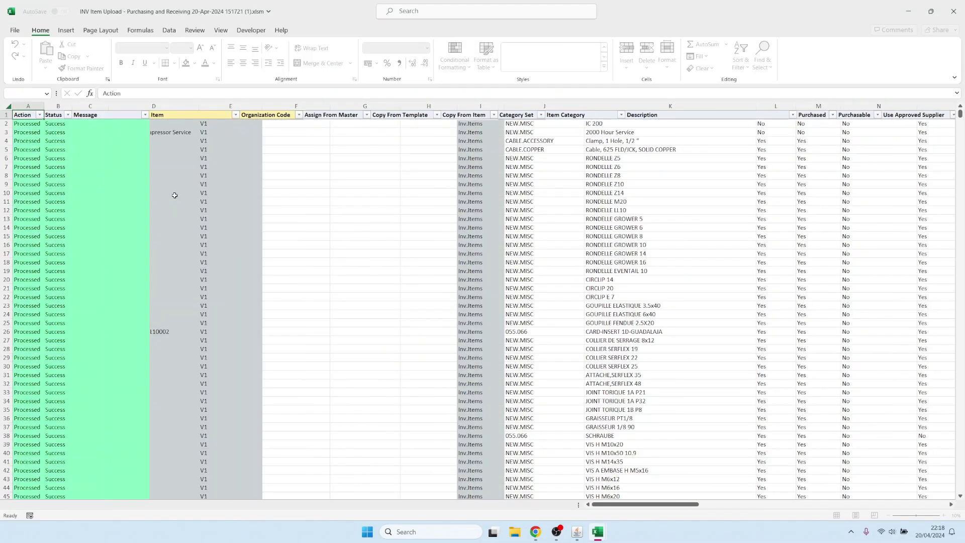
# Look through the Status and Message columns of the item rows in the upload result workbook.
pyautogui.moveTo(89, 184); pyautogui.dragTo(95, 340)
pyautogui.click(179, 255)
pyautogui.scroll(-10, 183, 259)
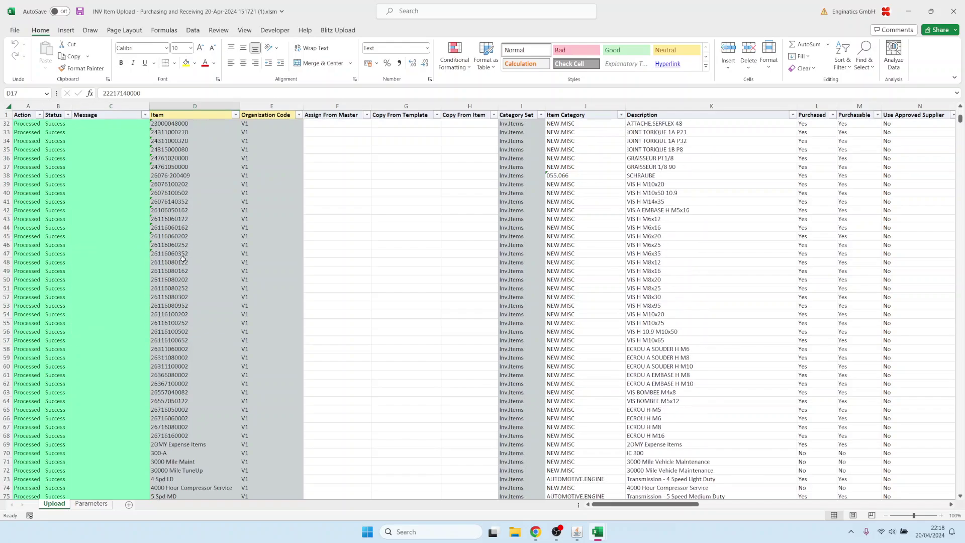
pyautogui.scroll(-8, 182, 259)
pyautogui.scroll(4, 182, 259)
pyautogui.click(187, 235)
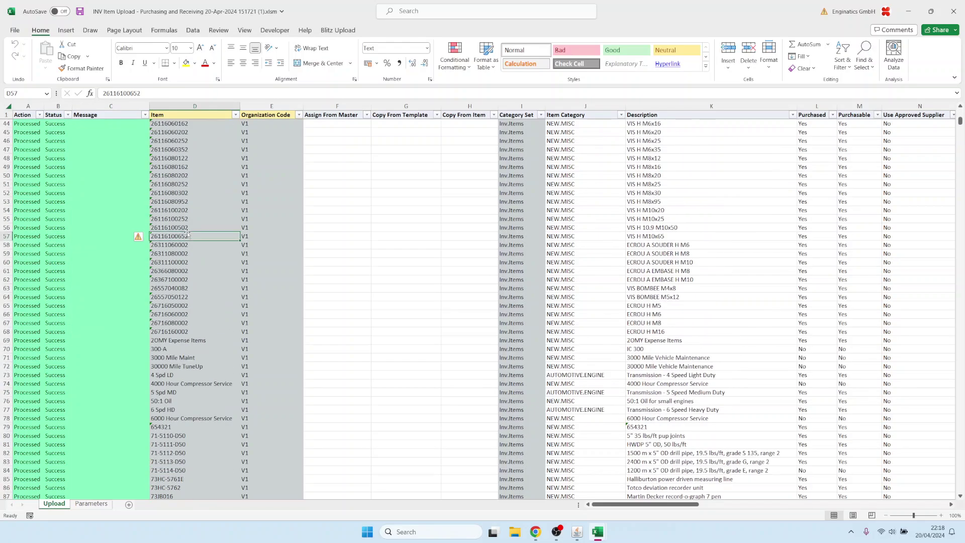
pyautogui.click(577, 532)
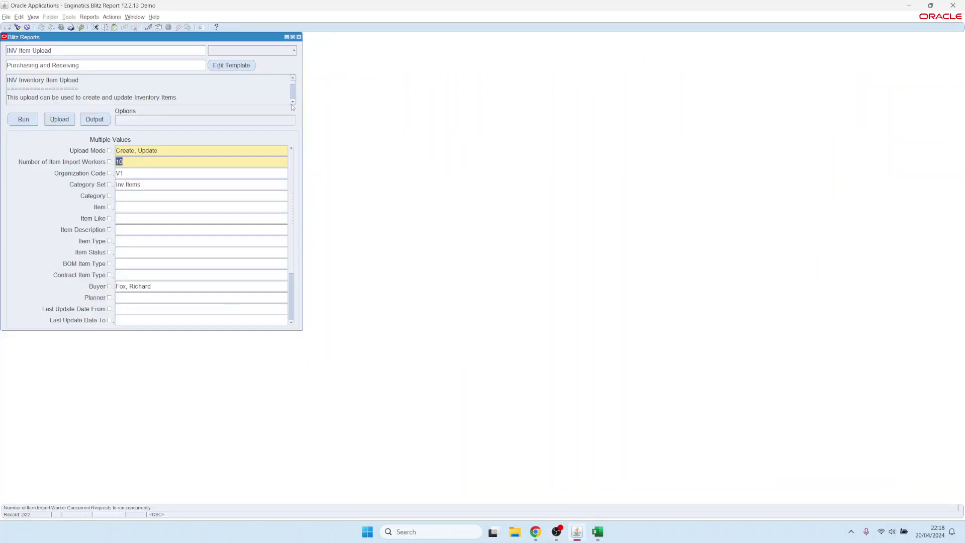
pyautogui.press('F4')
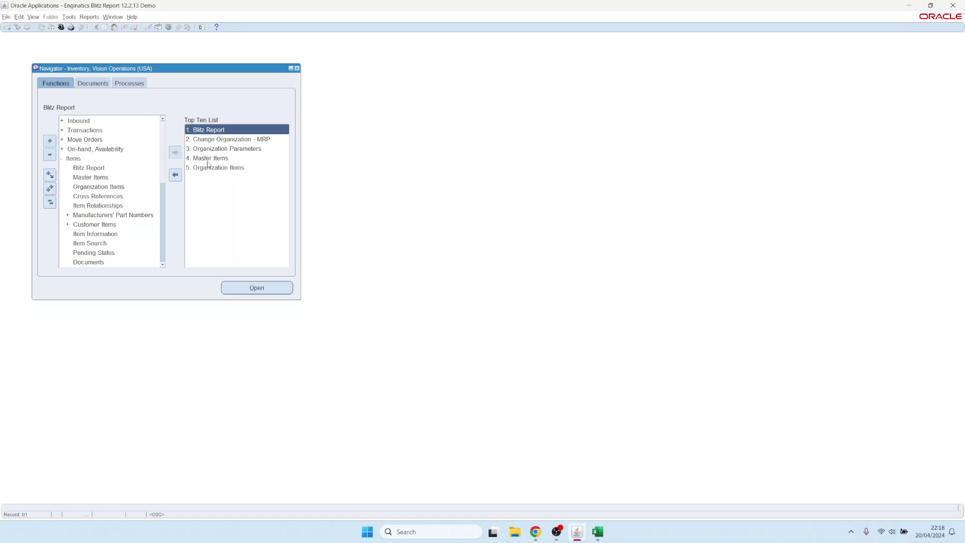
pyautogui.click(209, 158)
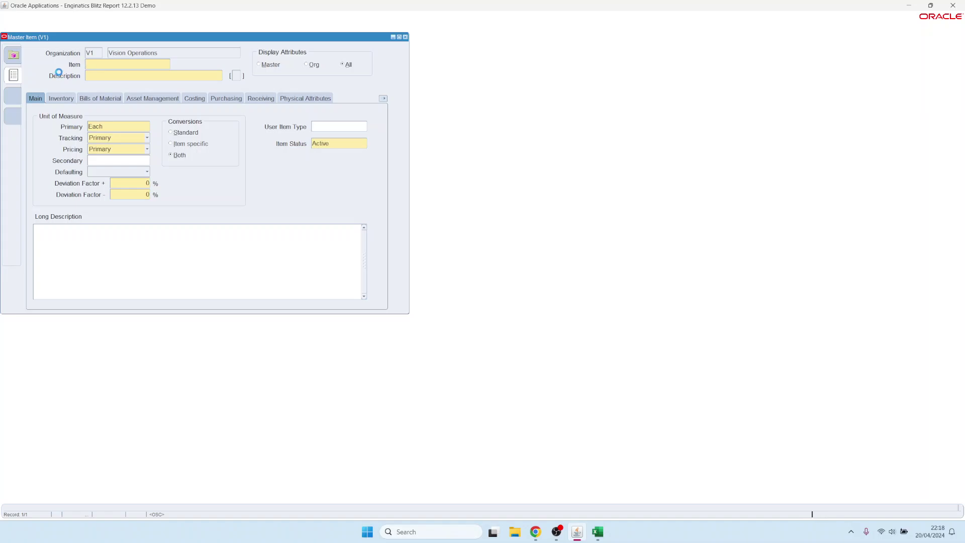
pyautogui.press('F11')
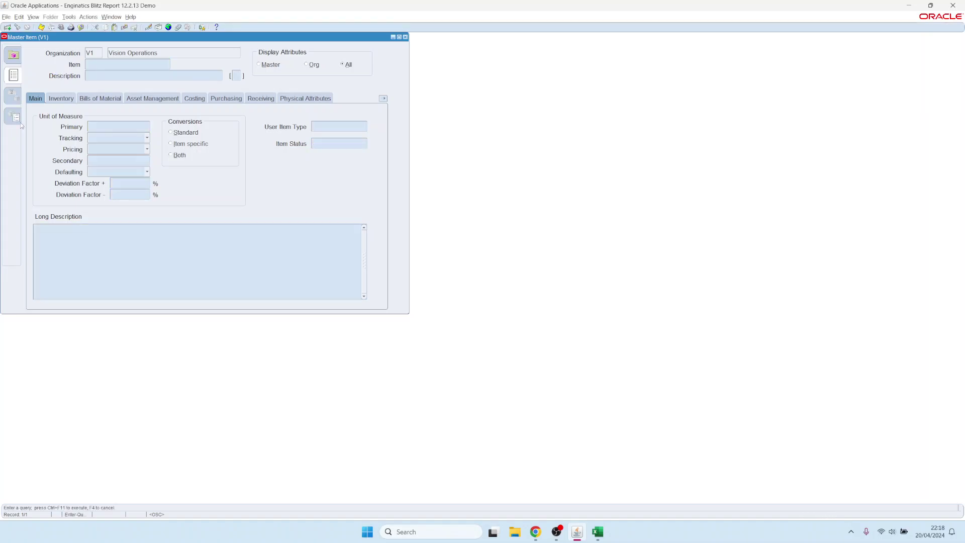
pyautogui.hotkey('ctrl', 'v')
pyautogui.hotkey('ctrl', 'F11')
pyautogui.click(227, 100)
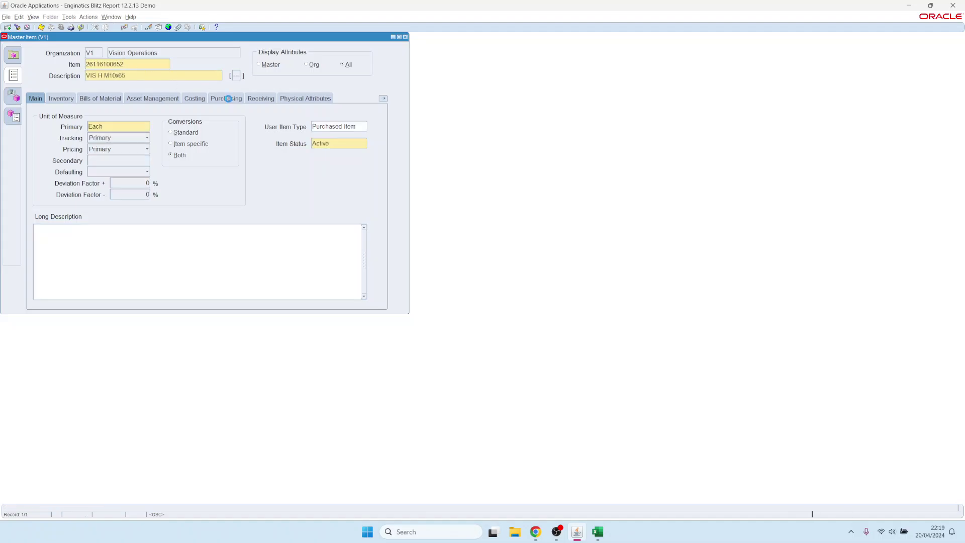
pyautogui.click(182, 194)
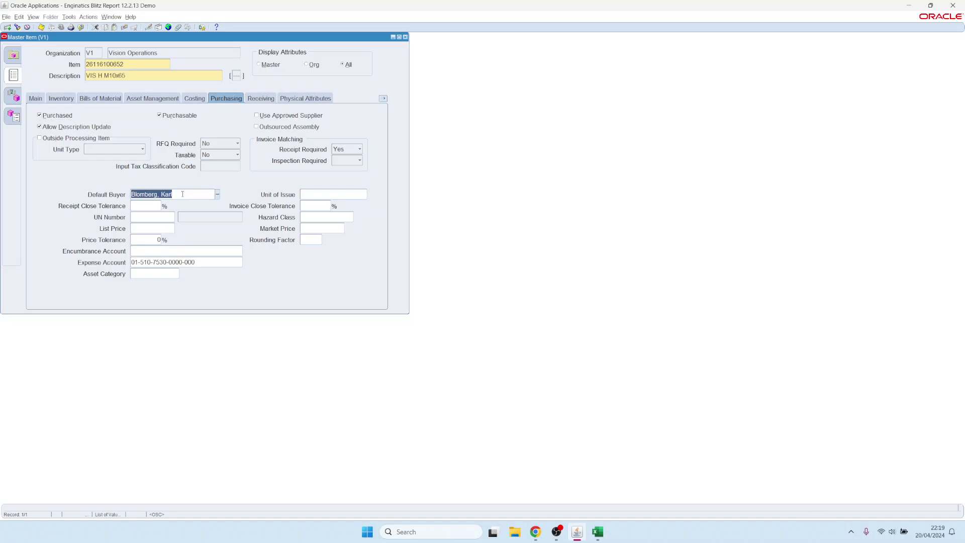